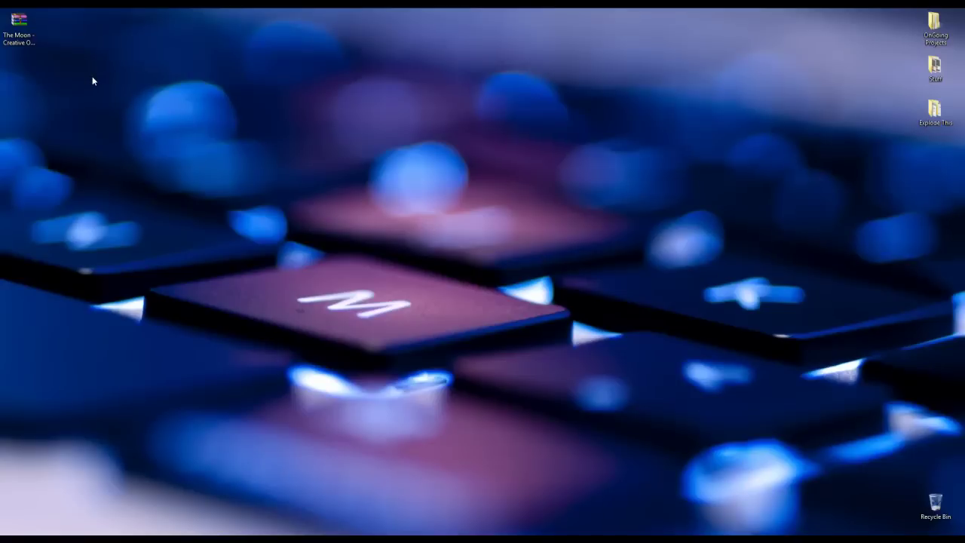
Step: Extract the archive The Moon - Creative One Page Multi-Purpose Theme.zip on the desktop
left_click(19, 26)
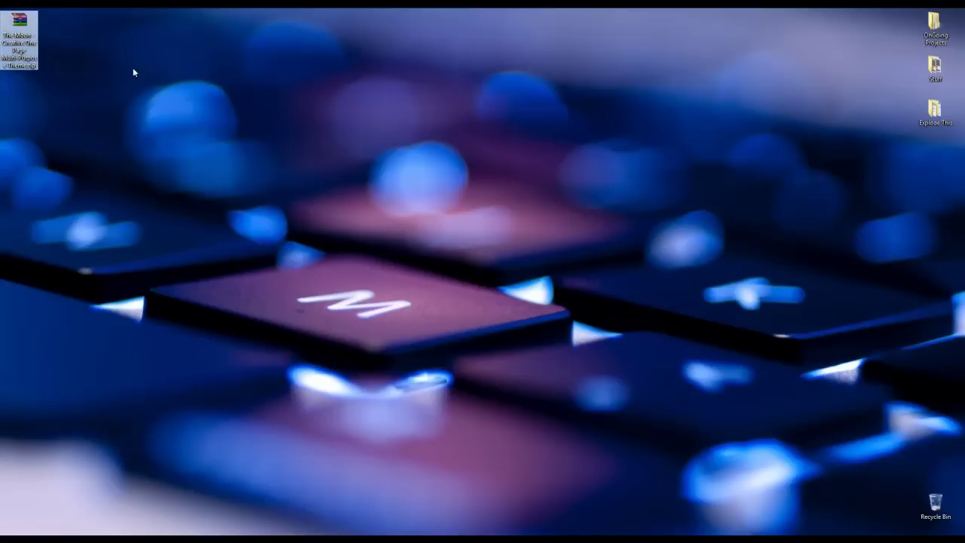
right_click(12, 15)
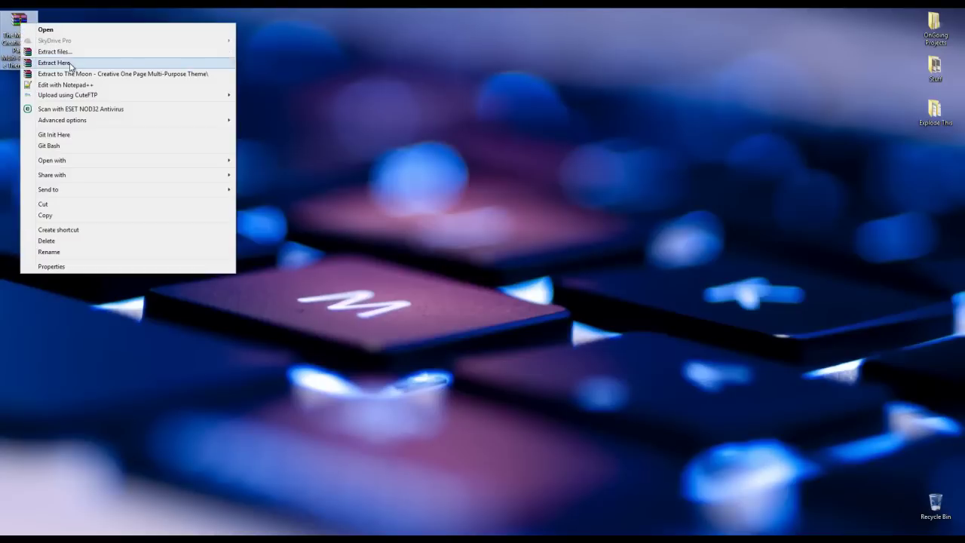
left_click(200, 63)
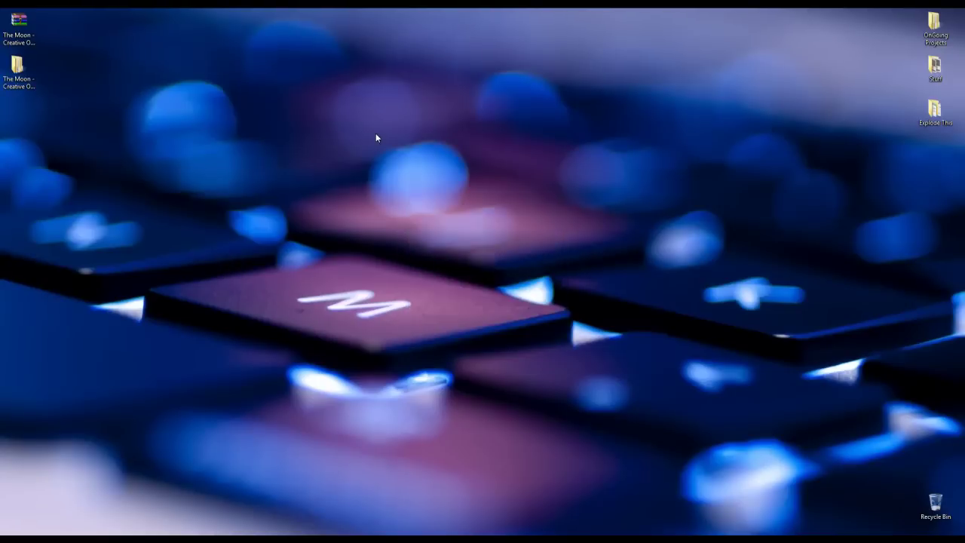
Step: Open the extracted theme folder and look through its Documentation subfolder
double_click(17, 72)
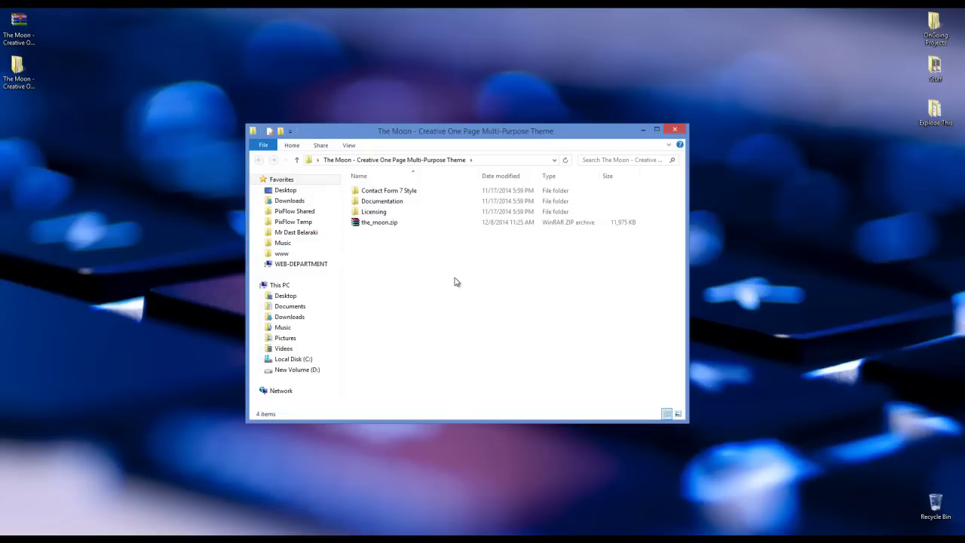
double_click(385, 202)
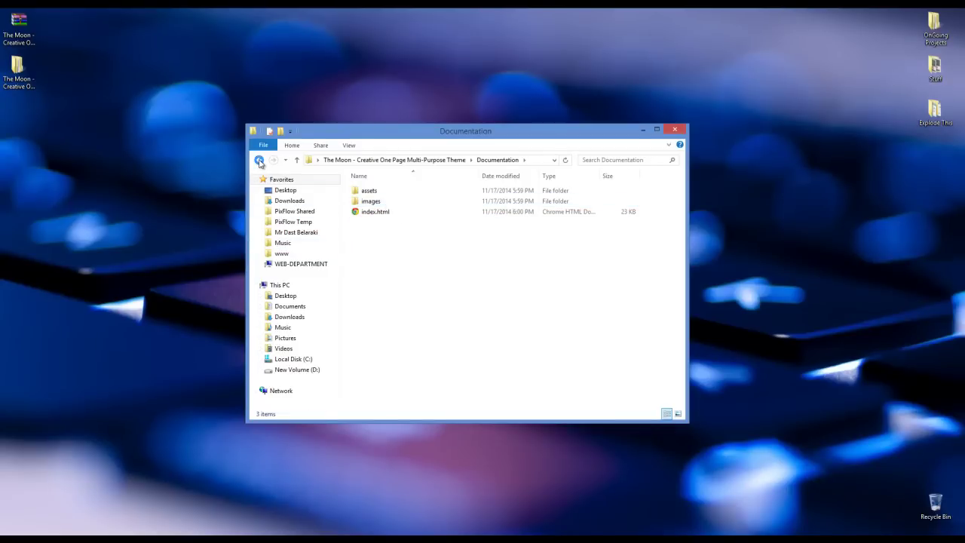
left_click(258, 160)
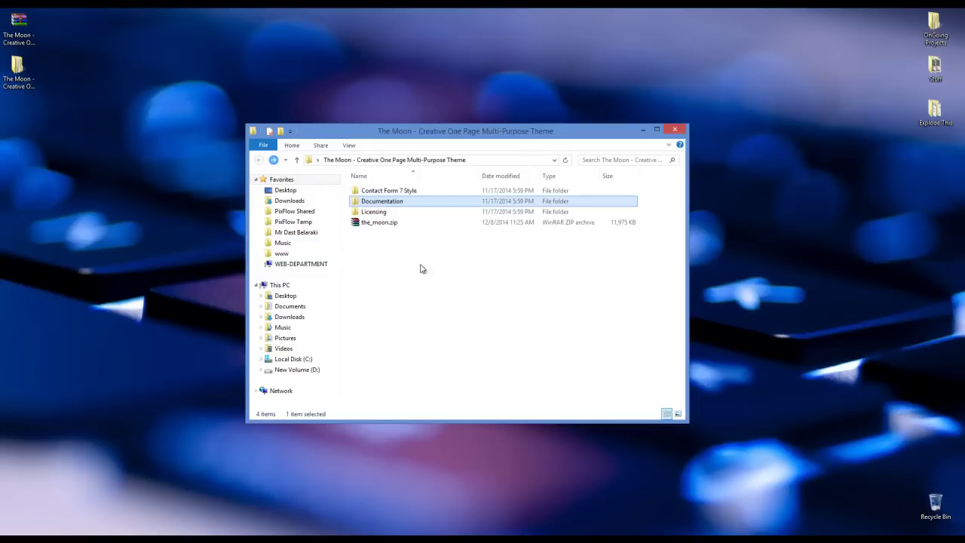
Step: Extract the_moon.zip inside the theme folder and copy the resulting the_moon folder
right_click(383, 226)
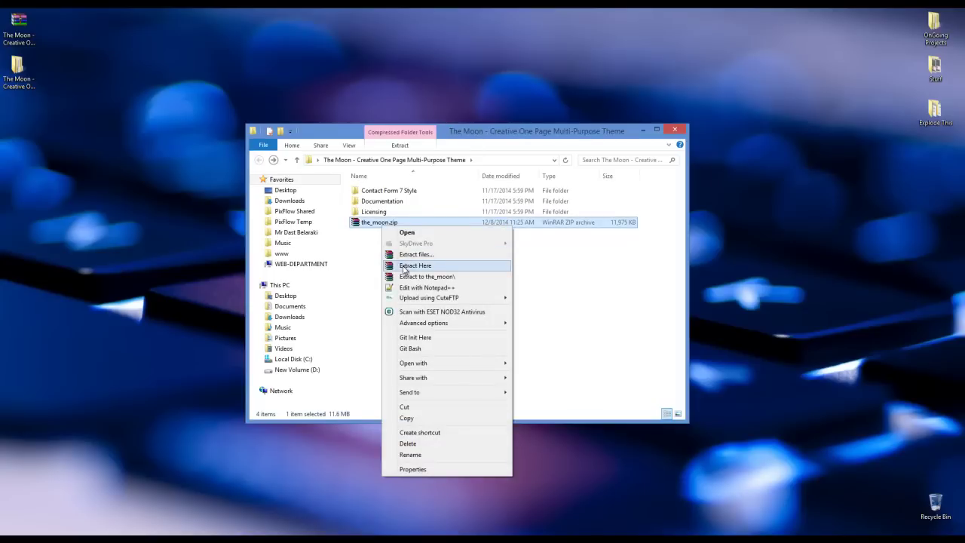
left_click(395, 266)
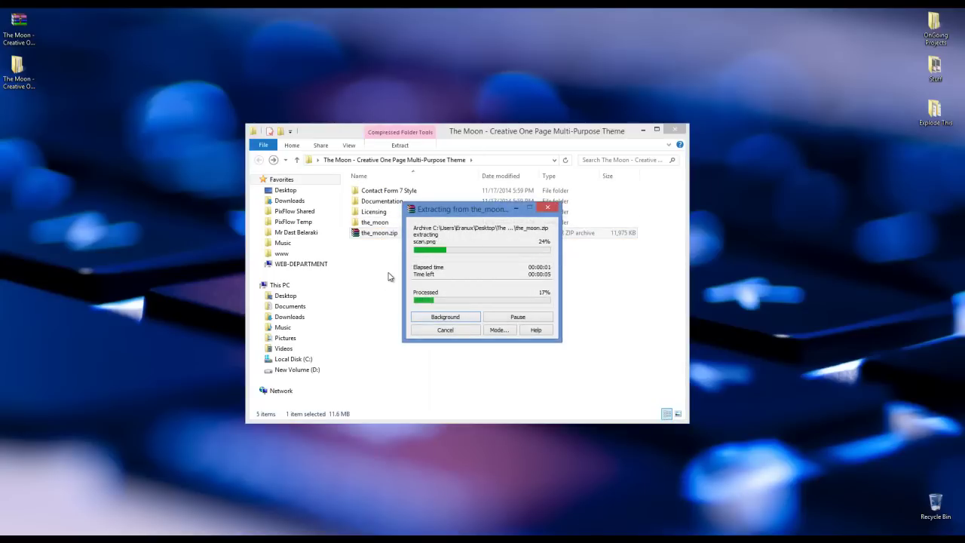
right_click(386, 226)
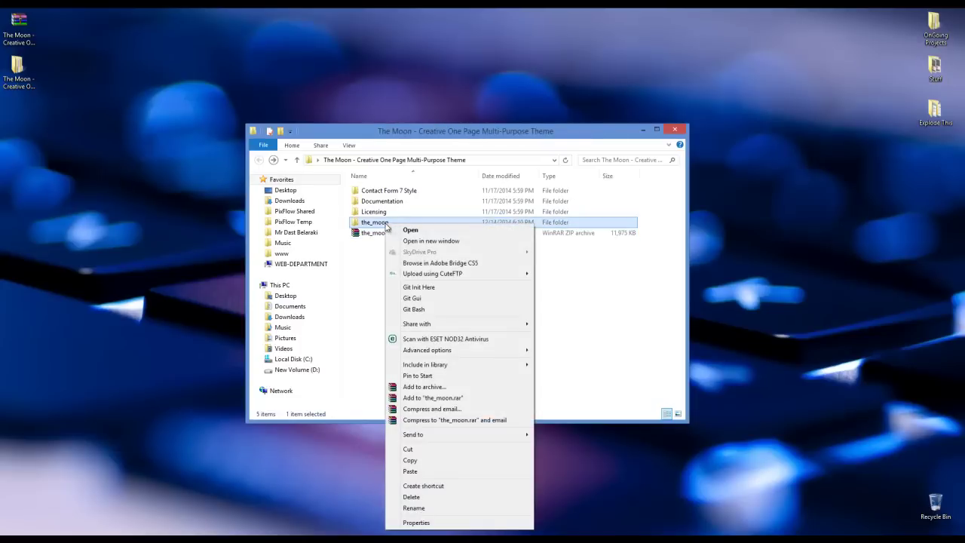
left_click(425, 459)
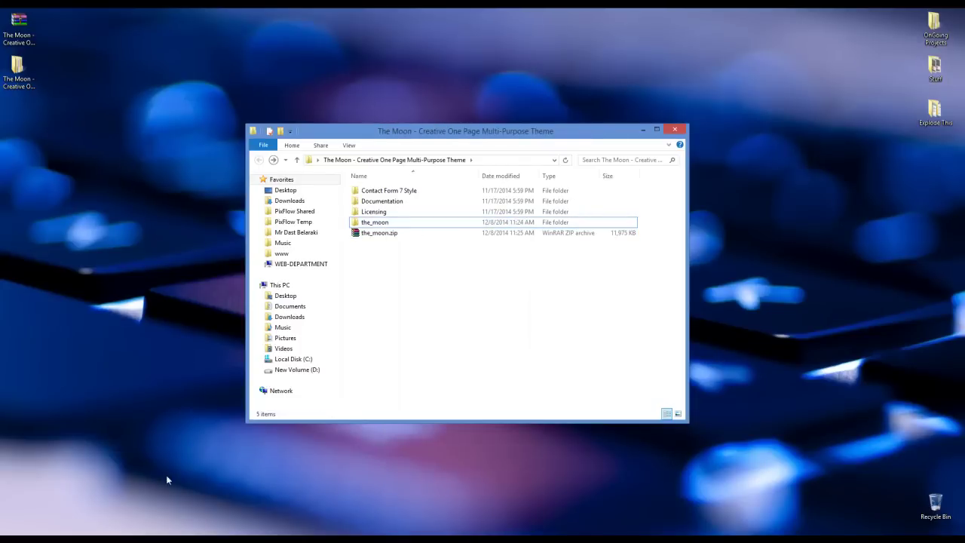
Step: Paste the copied folder into wp-content\themes of the local moon WordPress installation
left_click(60, 504)
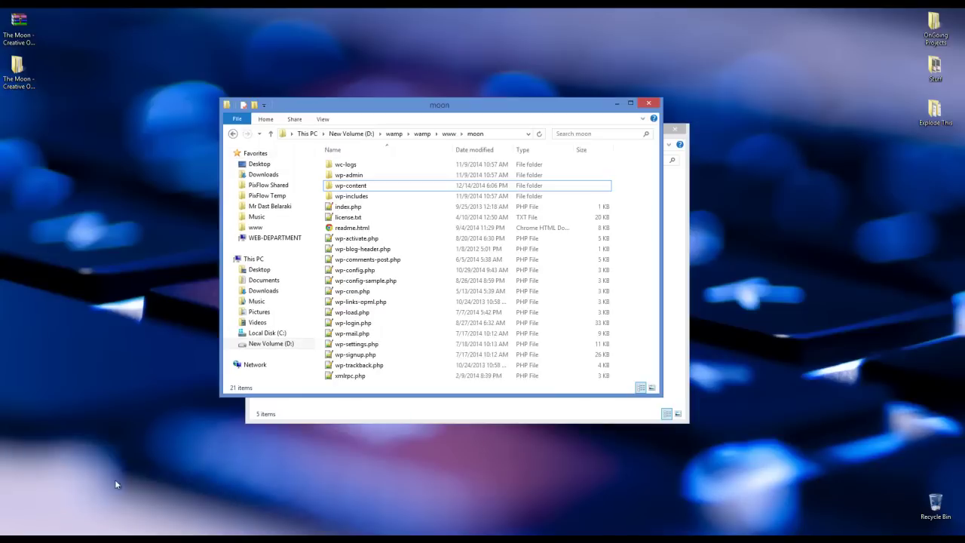
left_click(362, 189)
double_click(362, 189)
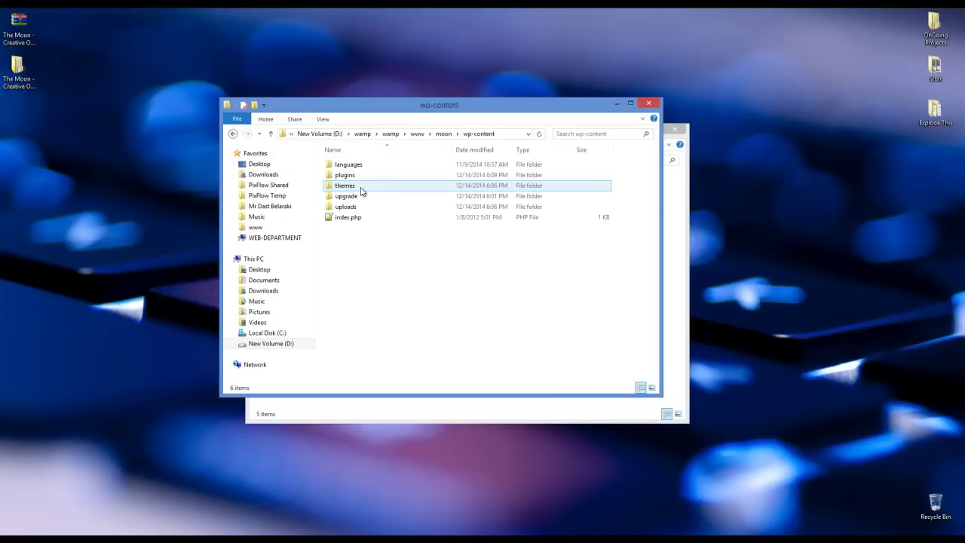
double_click(360, 187)
right_click(367, 214)
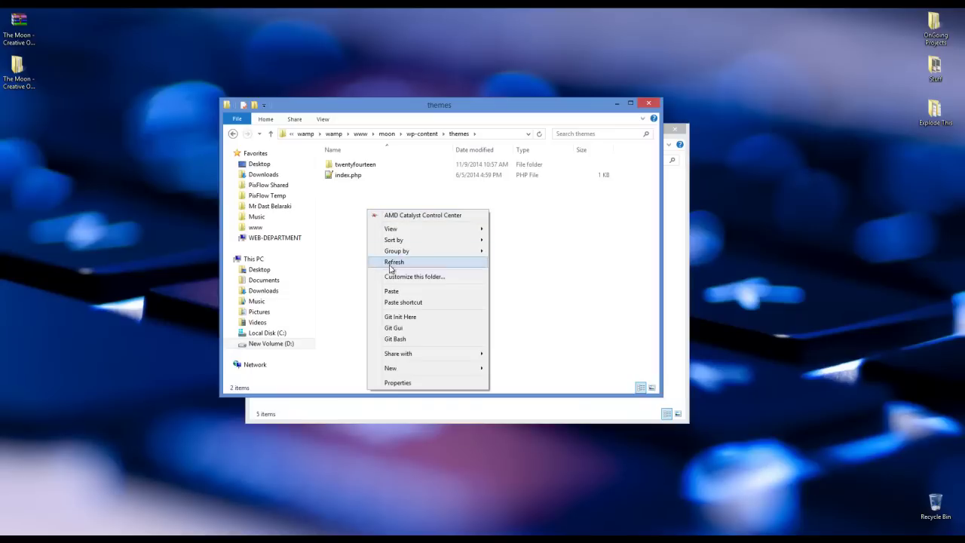
left_click(392, 288)
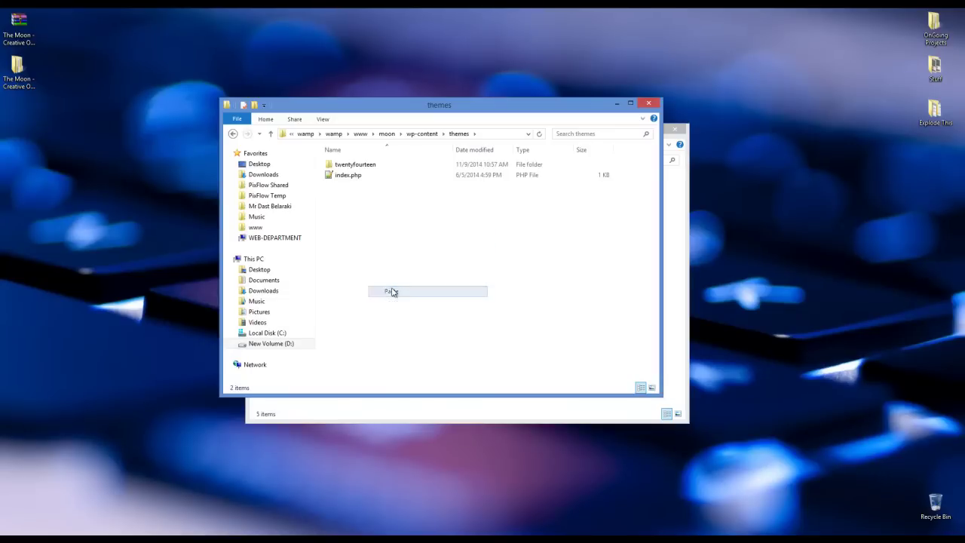
left_click(441, 277)
Step: Switch to the WordPress dashboard in the browser and activate The Moon theme
left_click(54, 522)
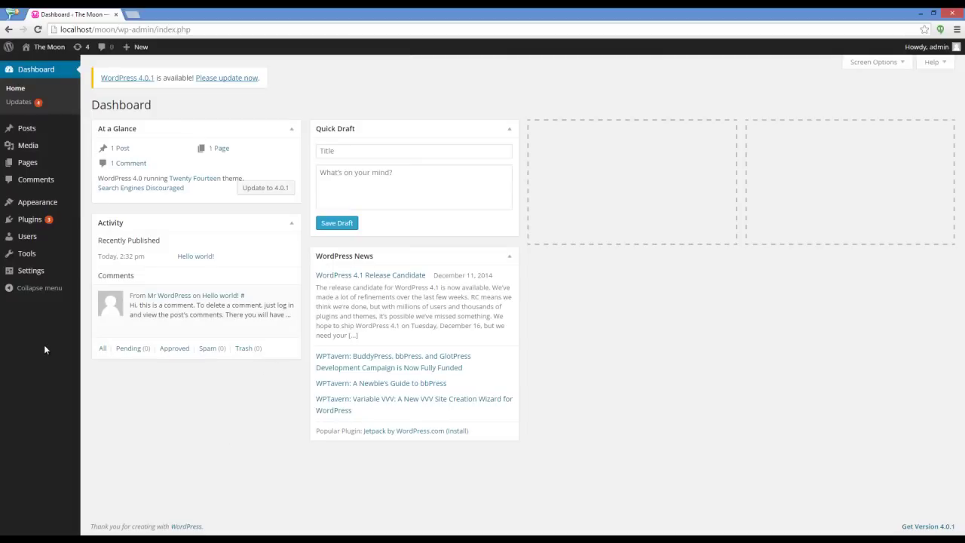
mouse_move(49, 207)
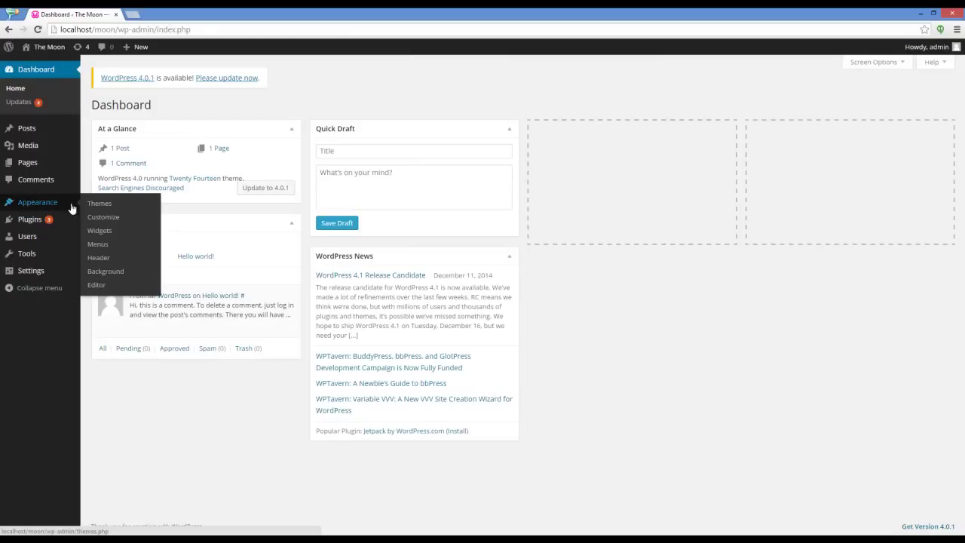
left_click(97, 204)
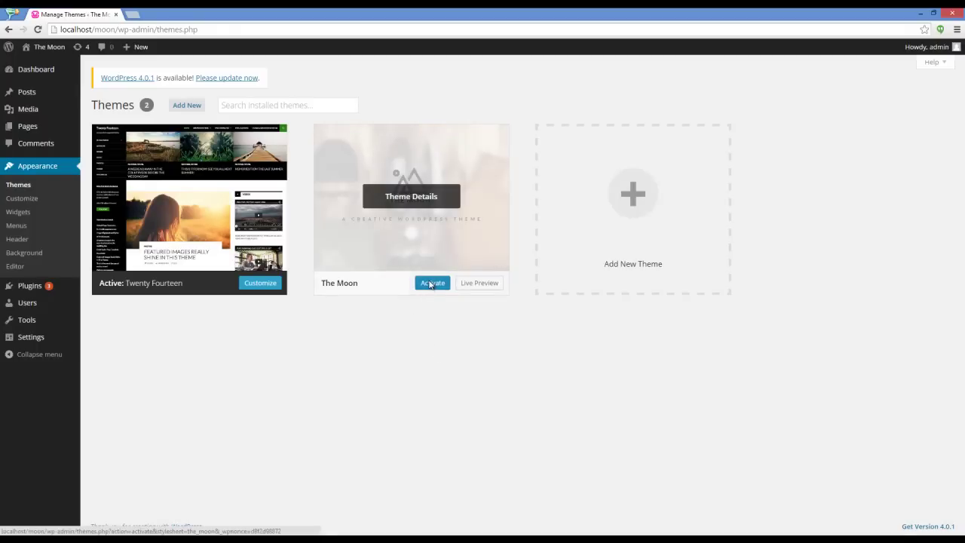
left_click(427, 282)
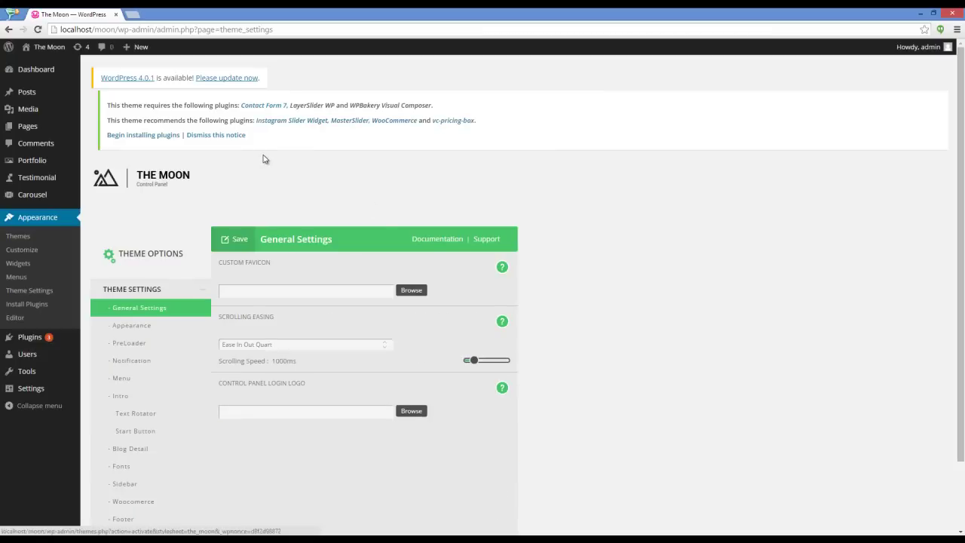
Step: Install all the plugins that the theme requires and recommends in one bulk operation
left_click(130, 141)
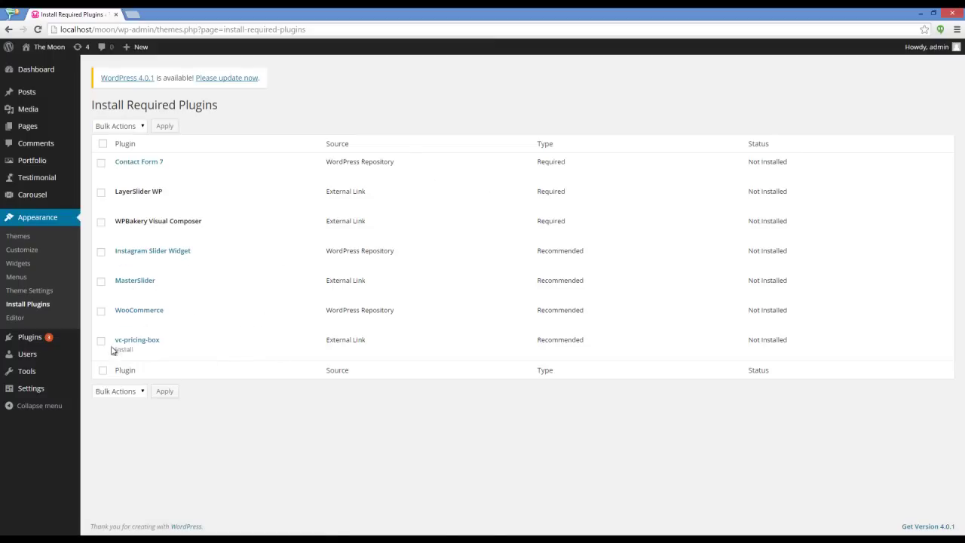
left_click(102, 144)
left_click(137, 132)
left_click(122, 148)
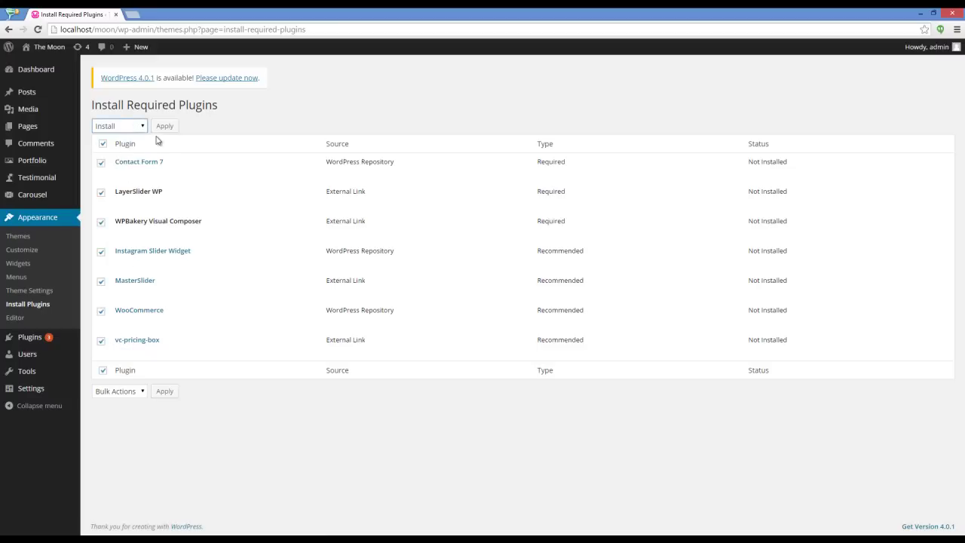
left_click(165, 126)
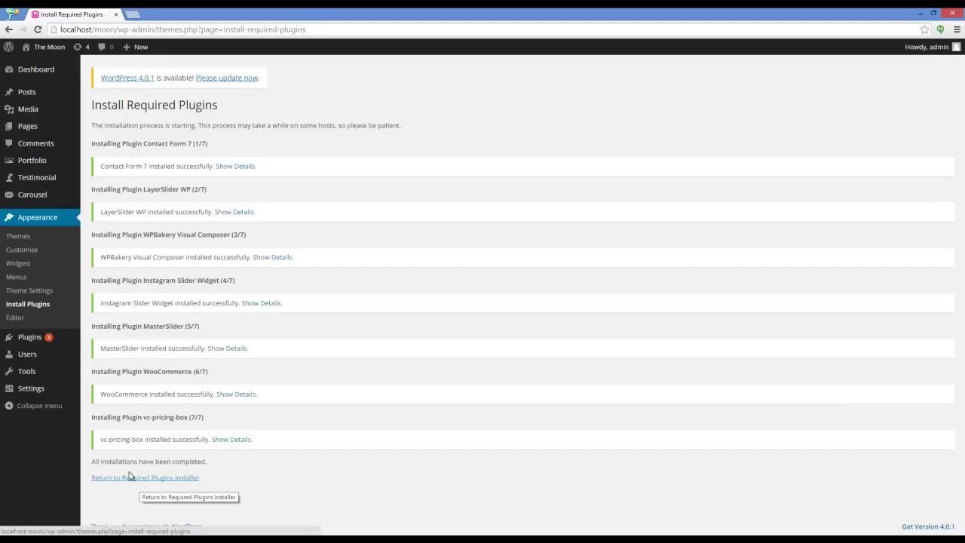
Step: Activate the WooCommerce plugin from the list of installed plugins
left_click(41, 309)
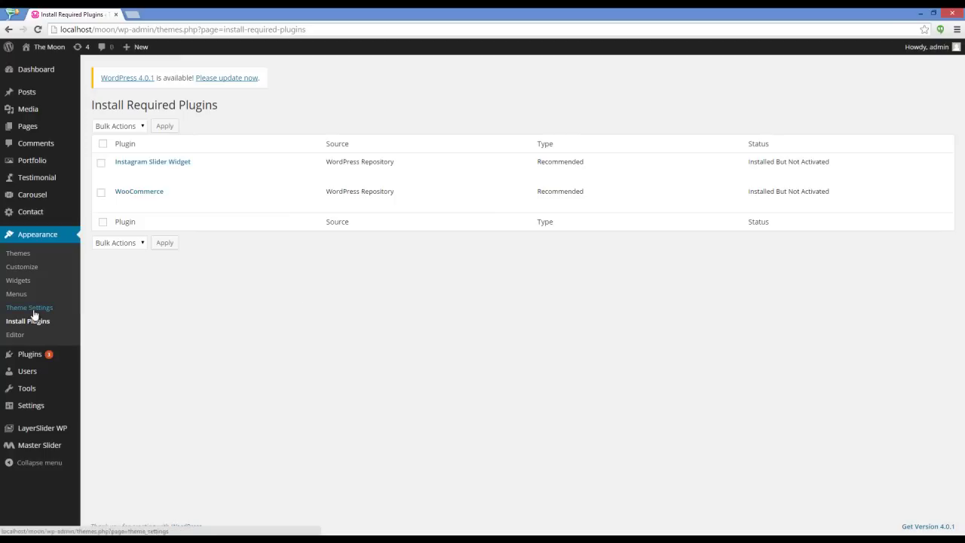
left_click(32, 355)
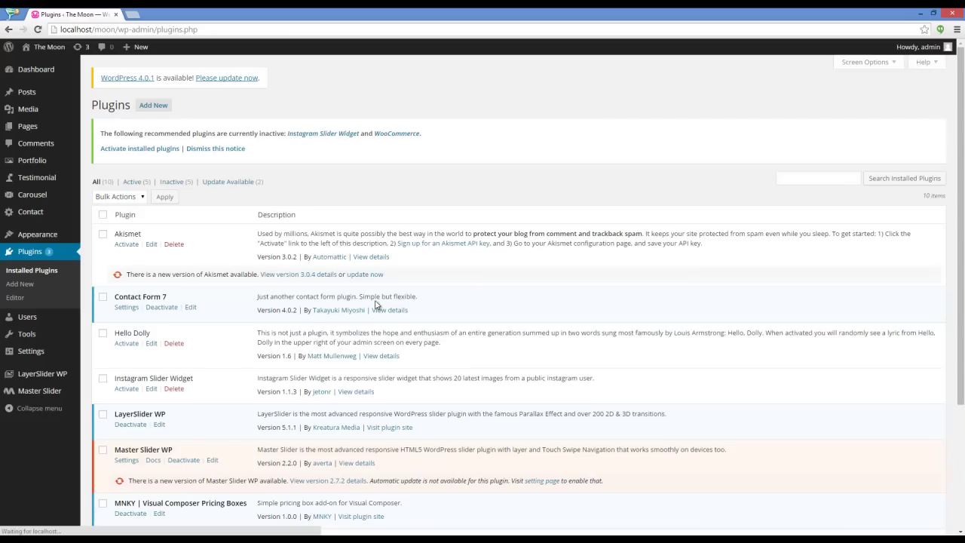
scroll(375, 300, "down", 3)
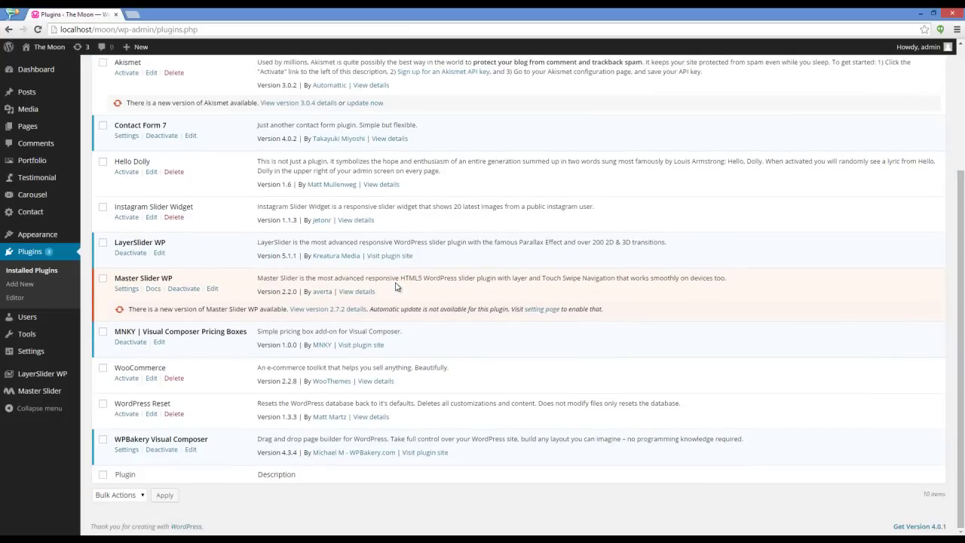
left_click(124, 379)
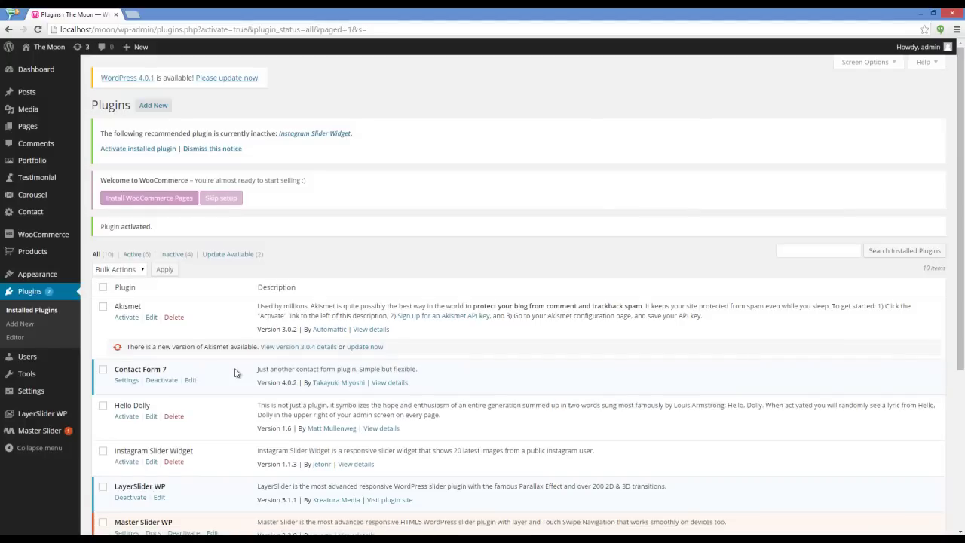
Step: Activate the Instagram Slider Widget plugin and check the statuses of the installed plugins
scroll(234, 373, "down", 3)
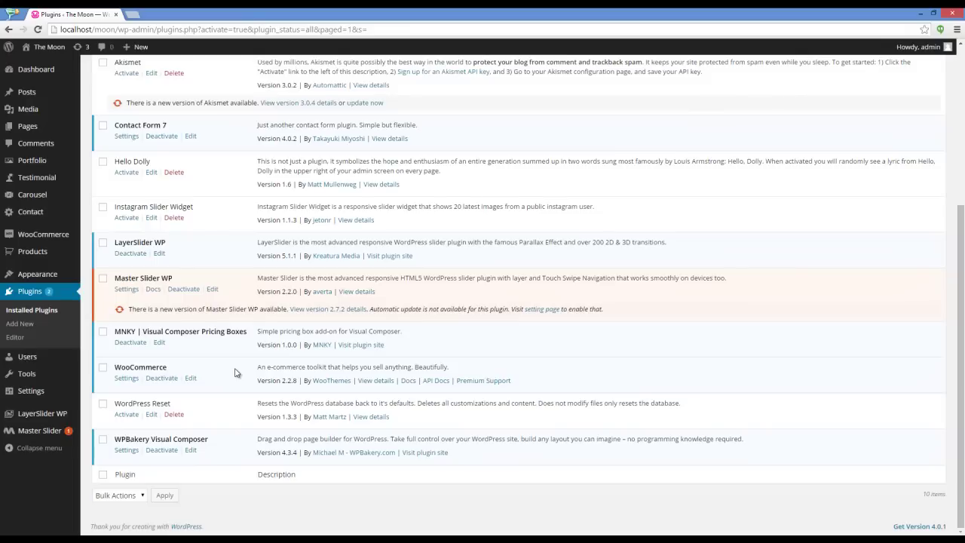
left_click(126, 218)
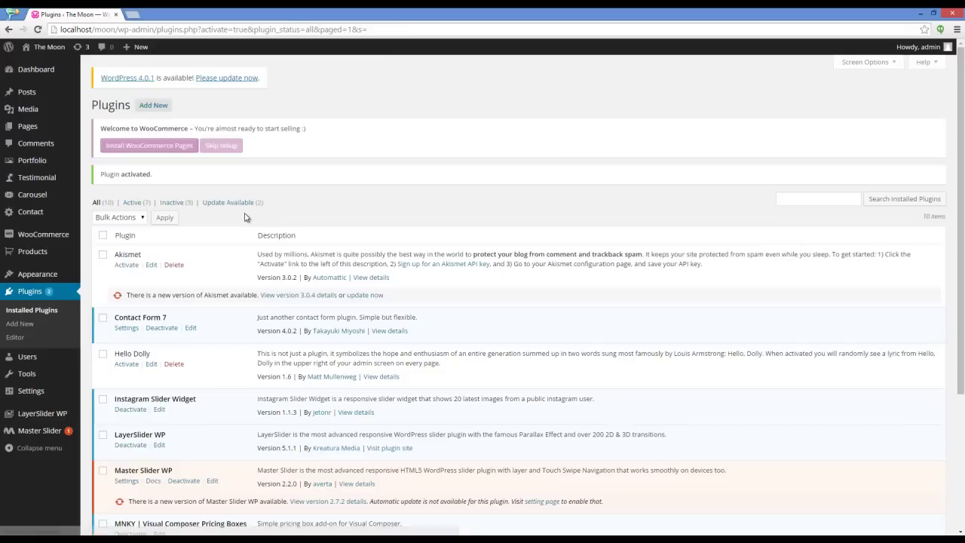
scroll(245, 217, "down", 3)
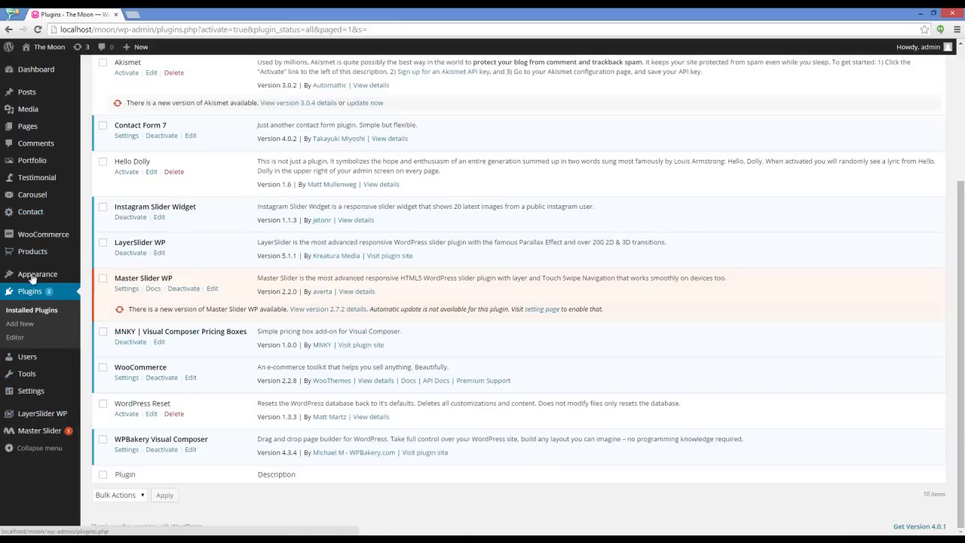
Step: Create and publish a new page titled "Main" with the Main Page template
mouse_move(31, 134)
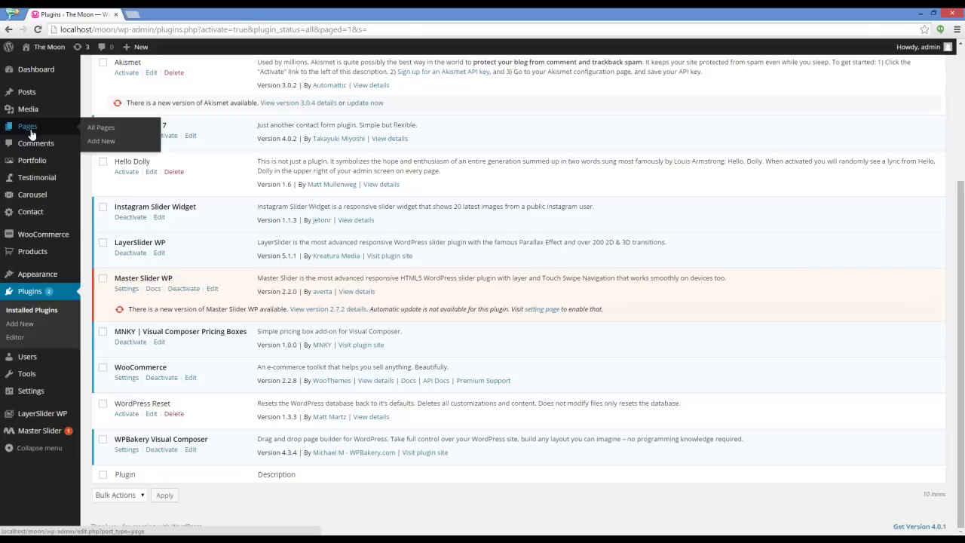
left_click(101, 141)
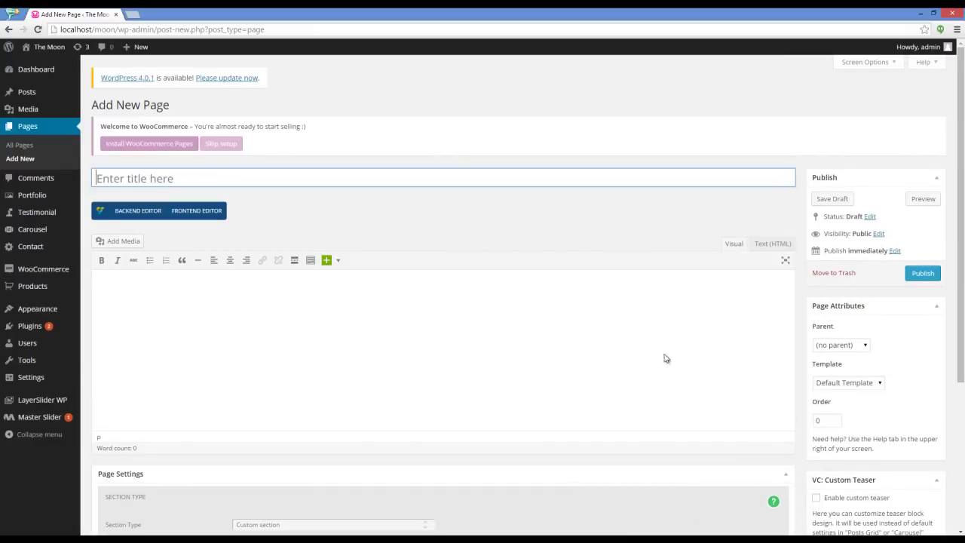
left_click(878, 385)
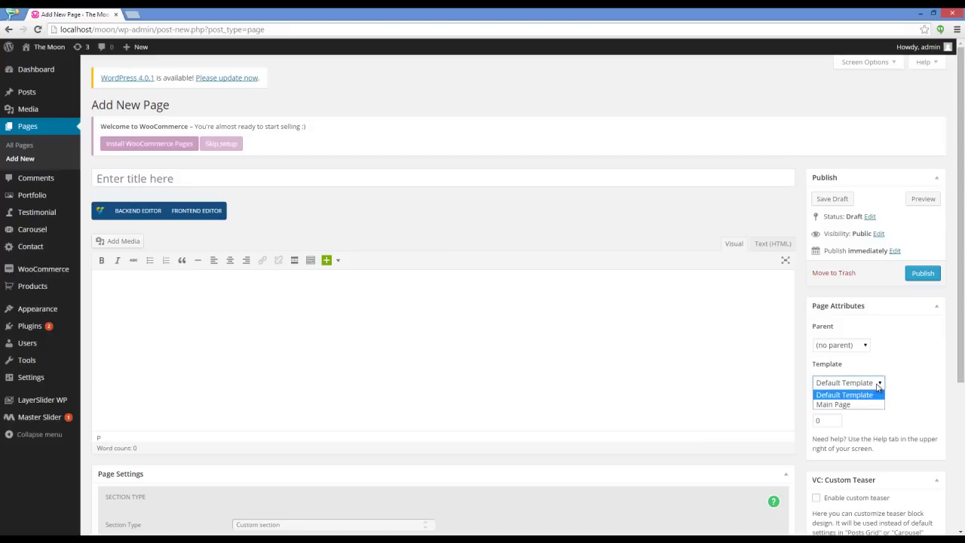
left_click(833, 404)
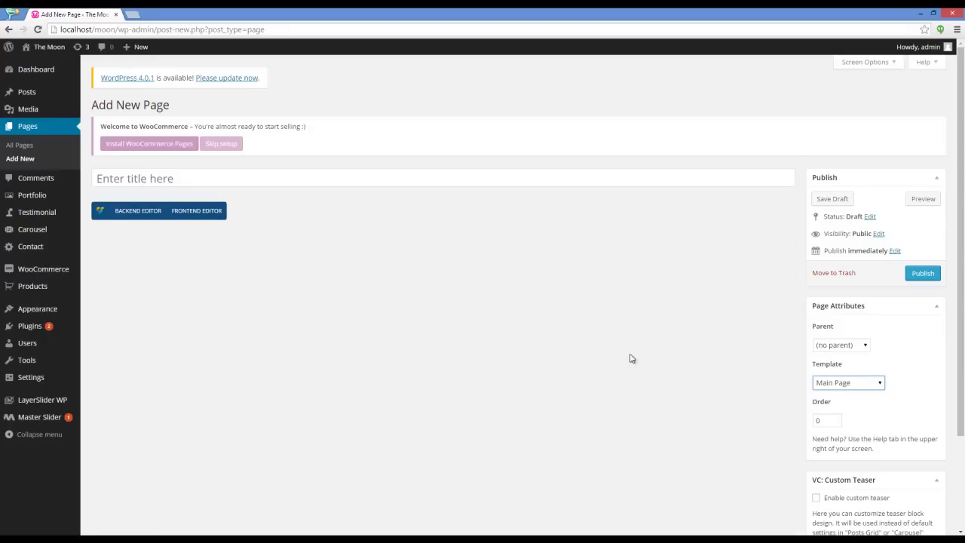
left_click(190, 177)
type("Main")
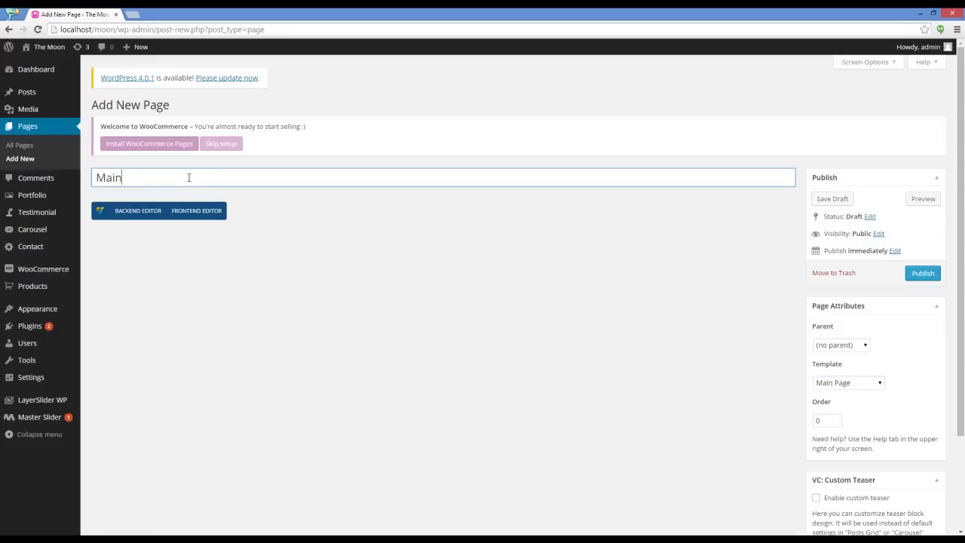
left_click(915, 276)
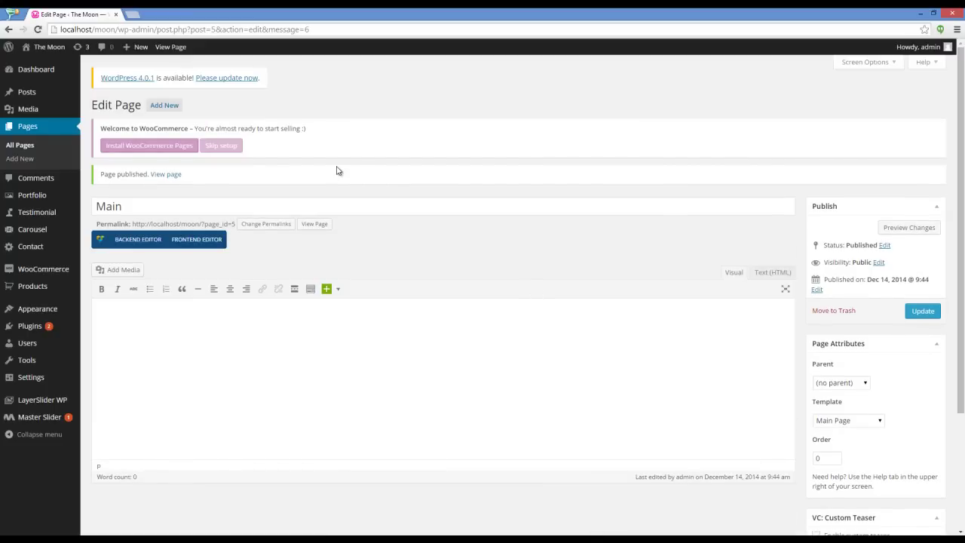
Step: Start a new page titled "Blog" with the default template and set its section type to Blog section
left_click(164, 105)
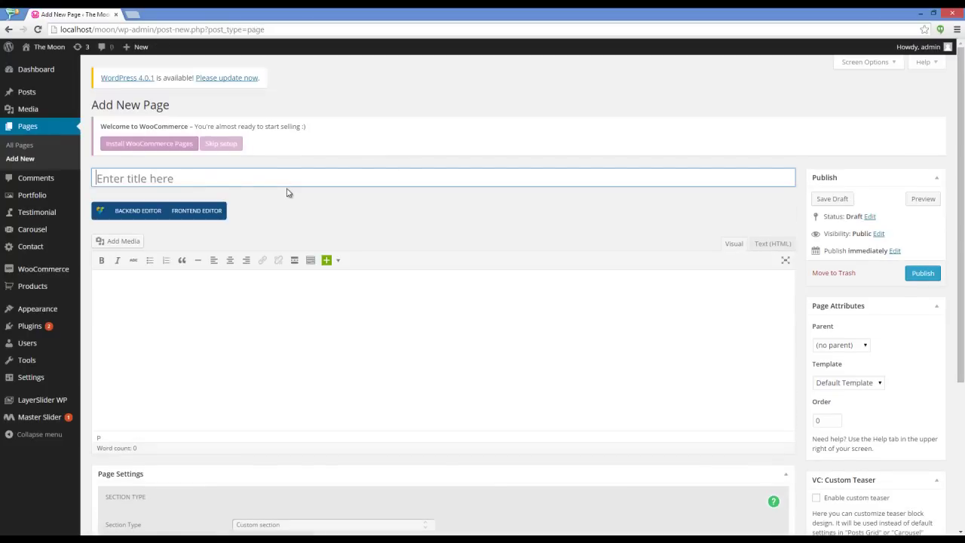
type("Blog")
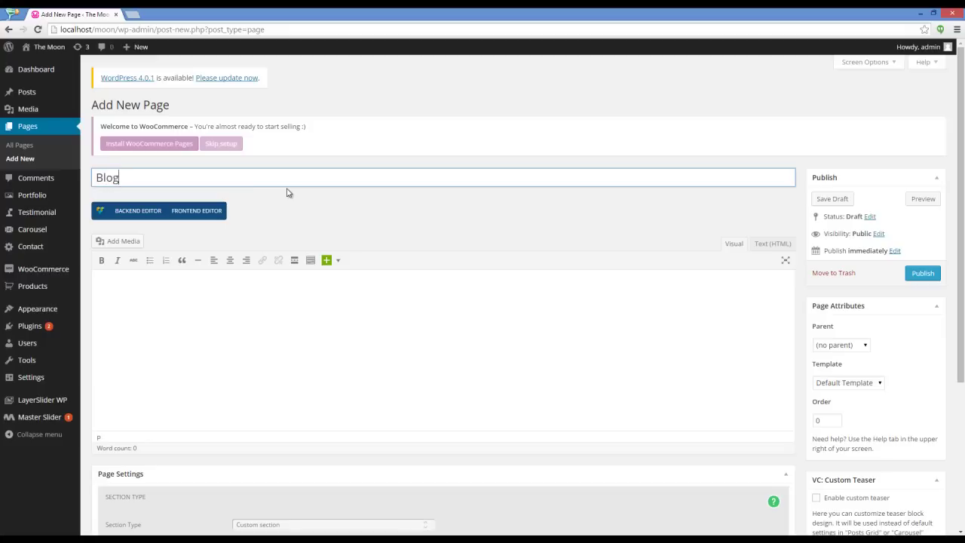
left_click(877, 383)
left_click(869, 393)
scroll(606, 408, "down", 3)
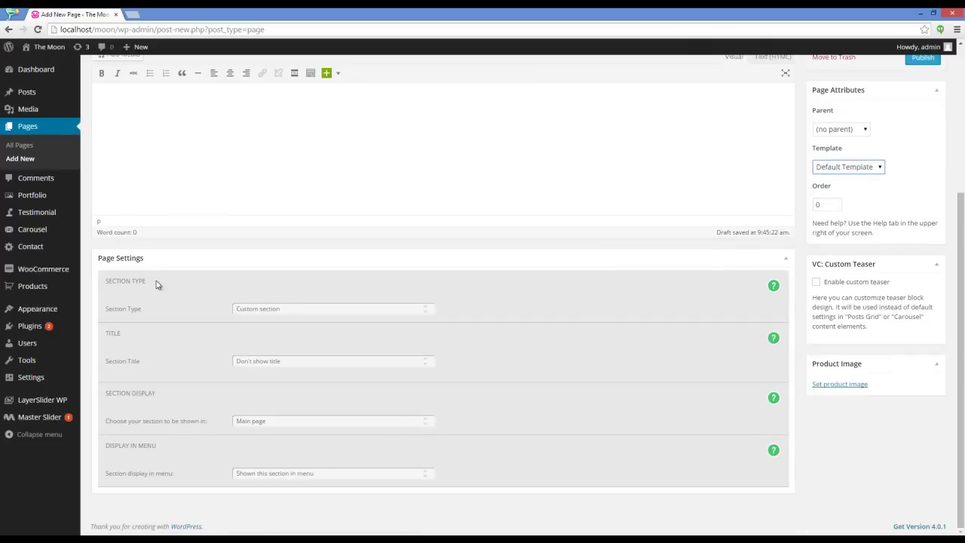
left_click(273, 309)
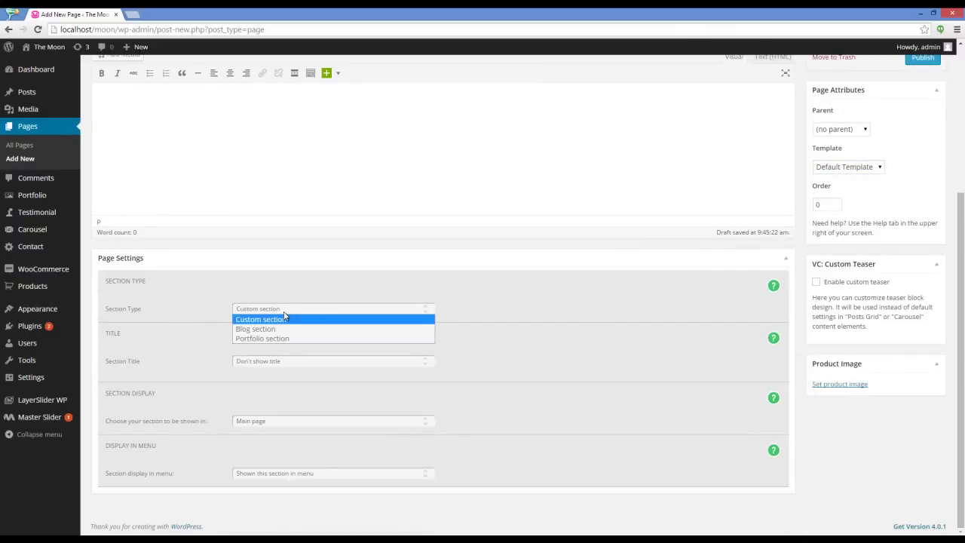
left_click(276, 330)
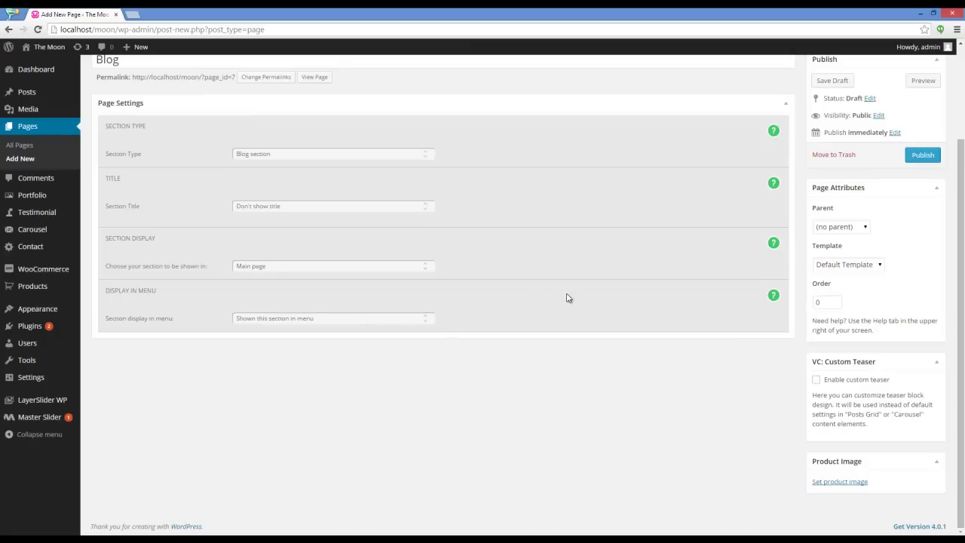
Step: Keep the Blog page's section displayed in the main page and shown in the menu, and publish the page
scroll(566, 298, "up", 1)
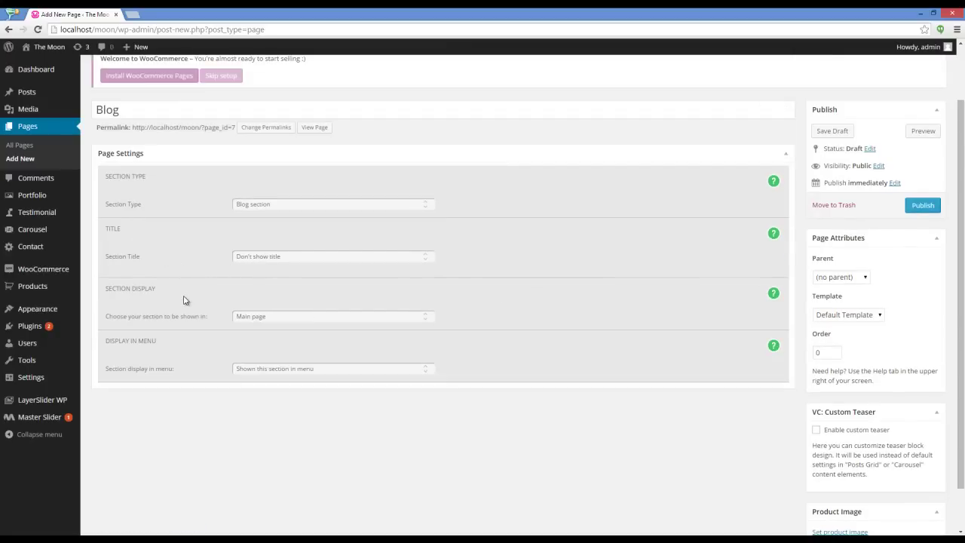
left_click(276, 318)
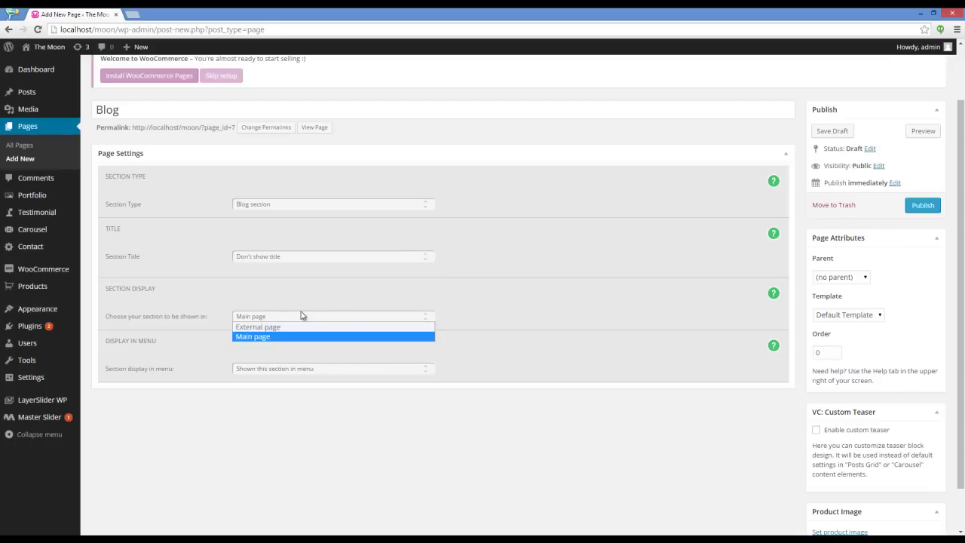
left_click(192, 269)
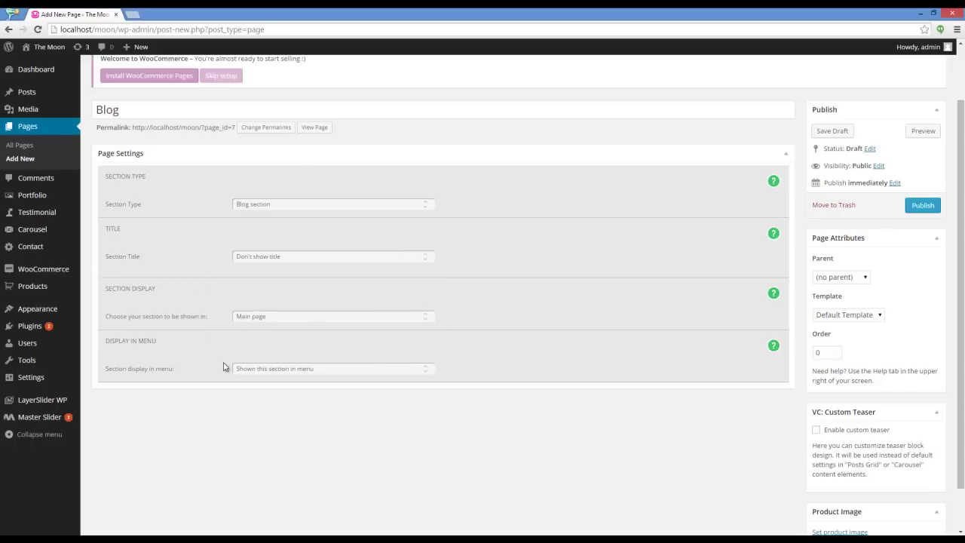
left_click(301, 368)
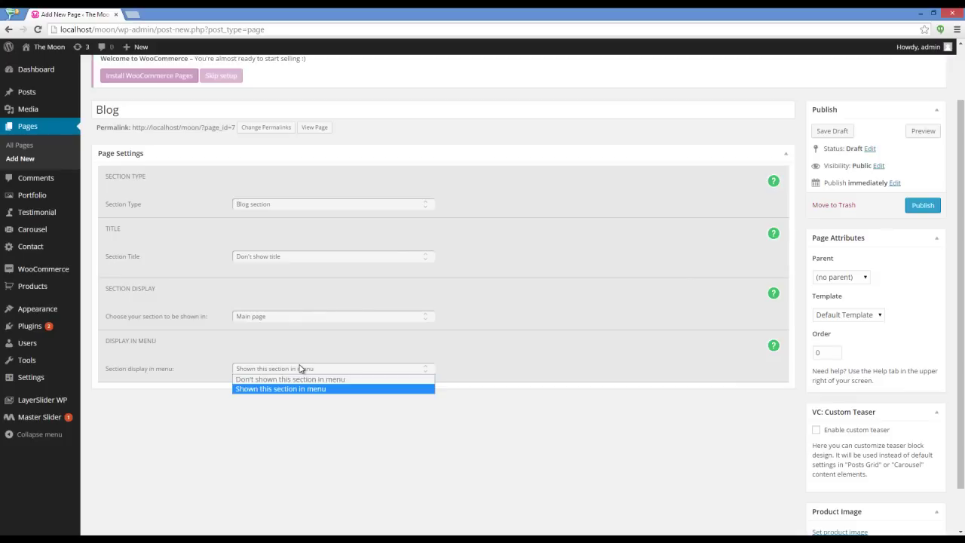
left_click(605, 362)
scroll(646, 355, "up", 2)
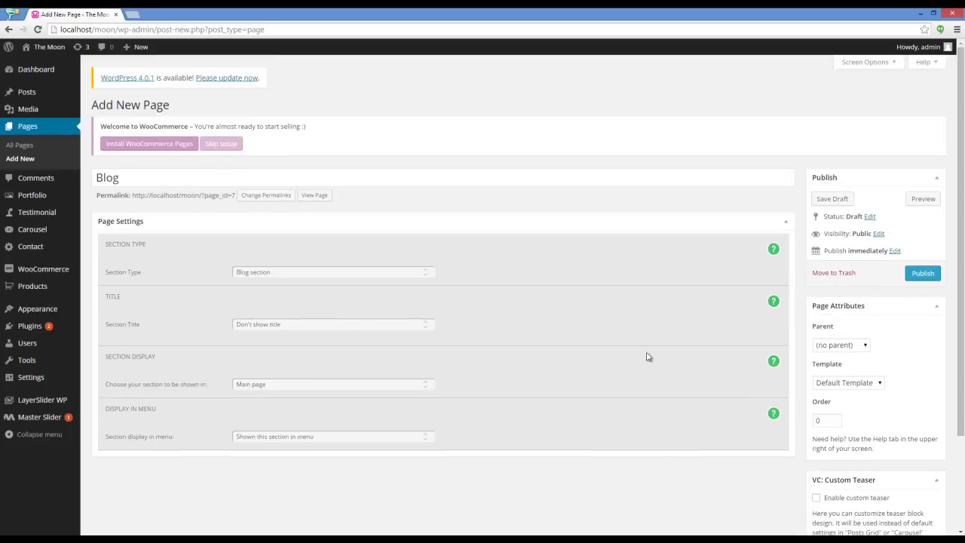
left_click(921, 275)
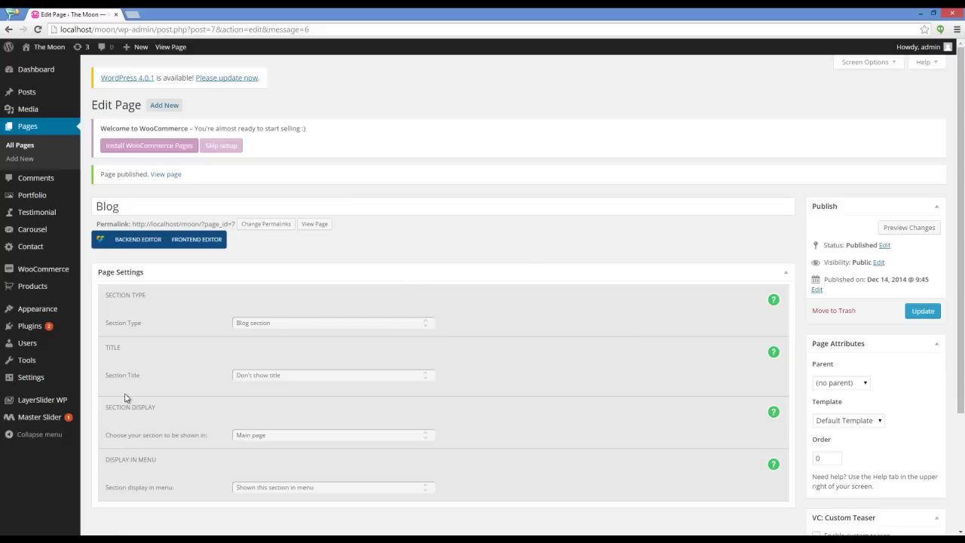
Step: Set the site to display a static page, with Main as front page and Blog as posts page, and save the reading settings
mouse_move(69, 381)
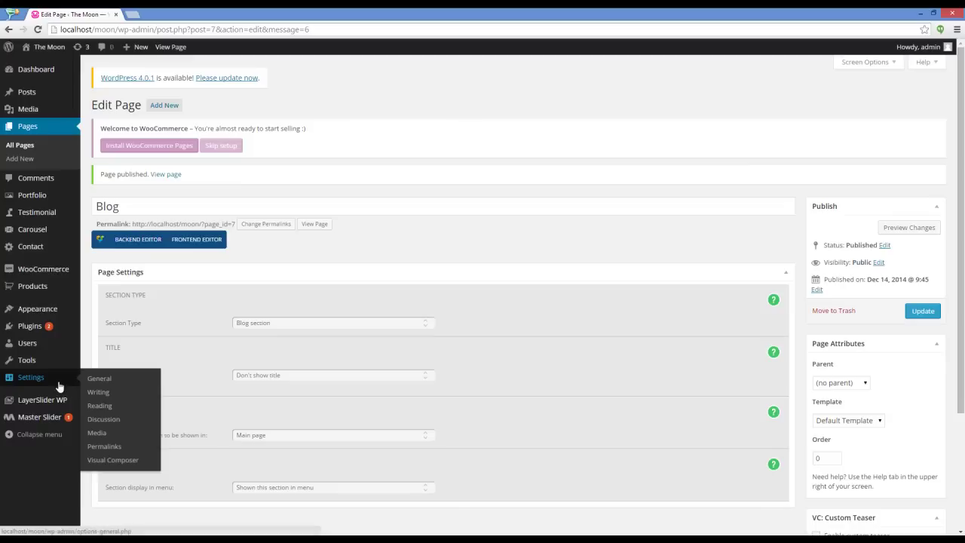
left_click(101, 407)
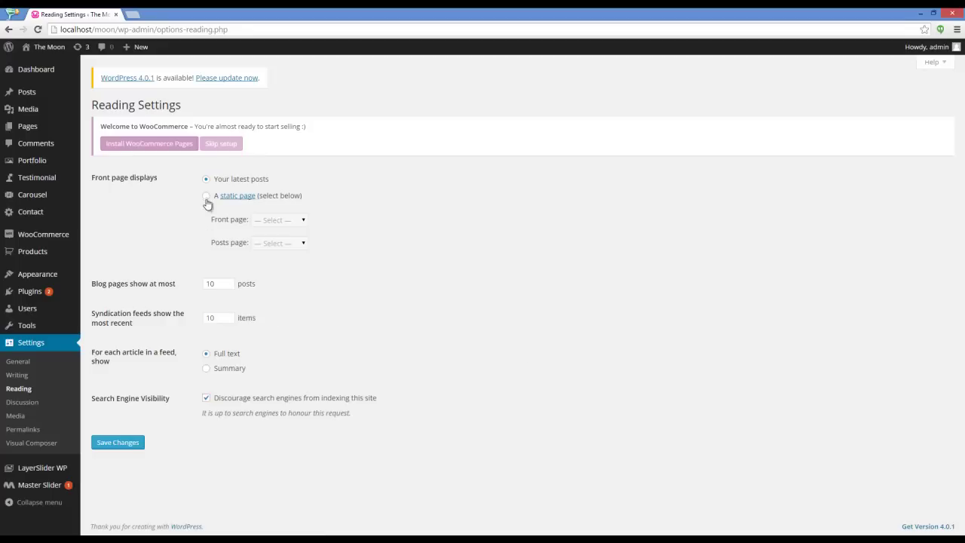
left_click(205, 195)
left_click(267, 221)
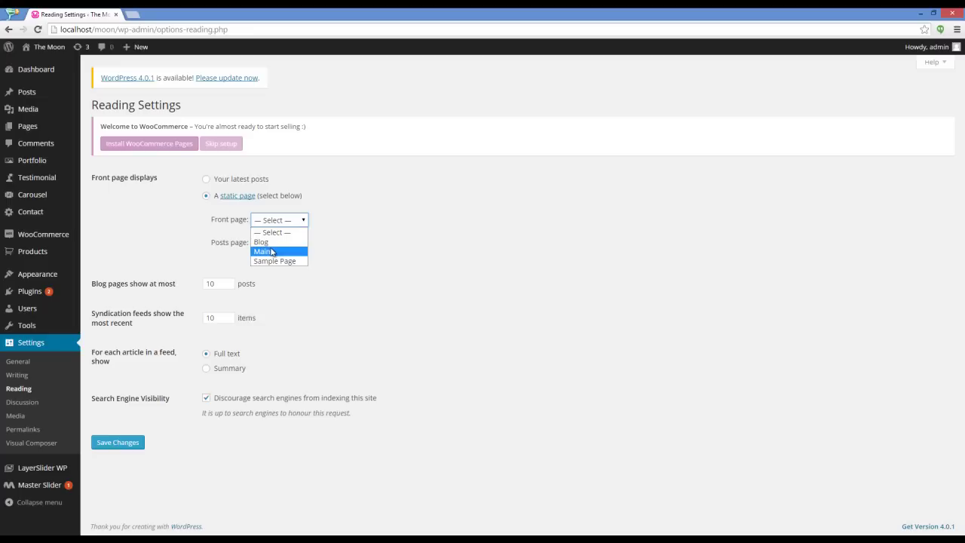
left_click(271, 251)
left_click(274, 243)
left_click(272, 265)
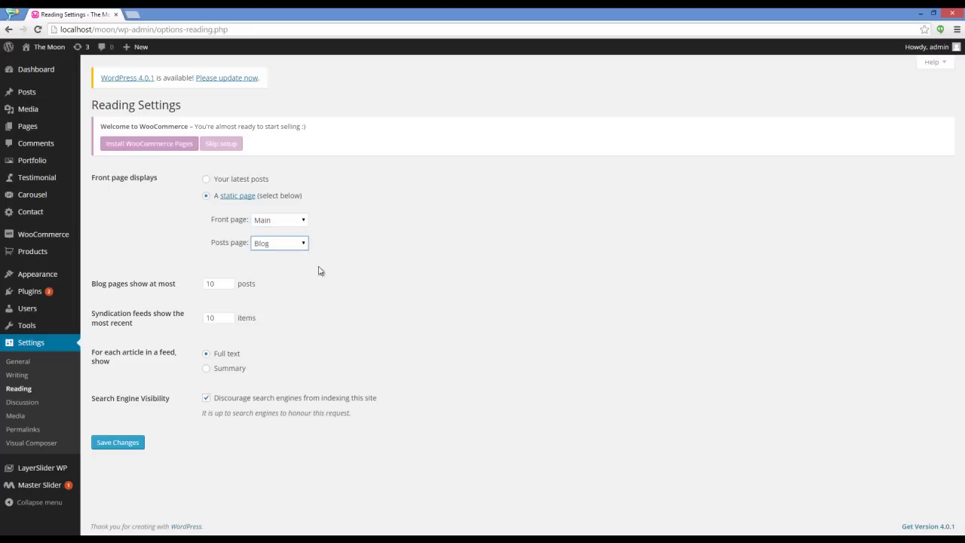
left_click(133, 444)
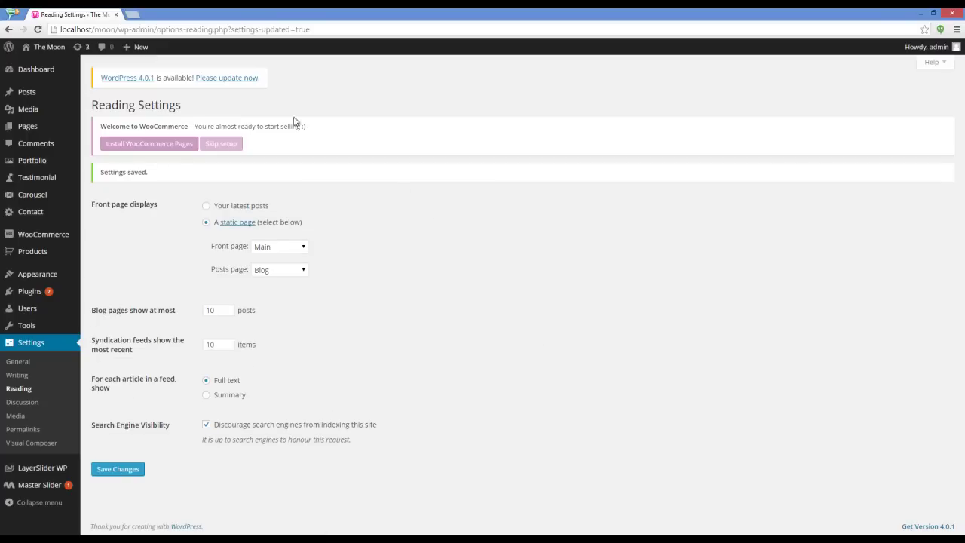
Step: Open the site's front page in a separate browser tab to check it, and return to the admin area
right_click(43, 65)
left_click(75, 67)
left_click(167, 14)
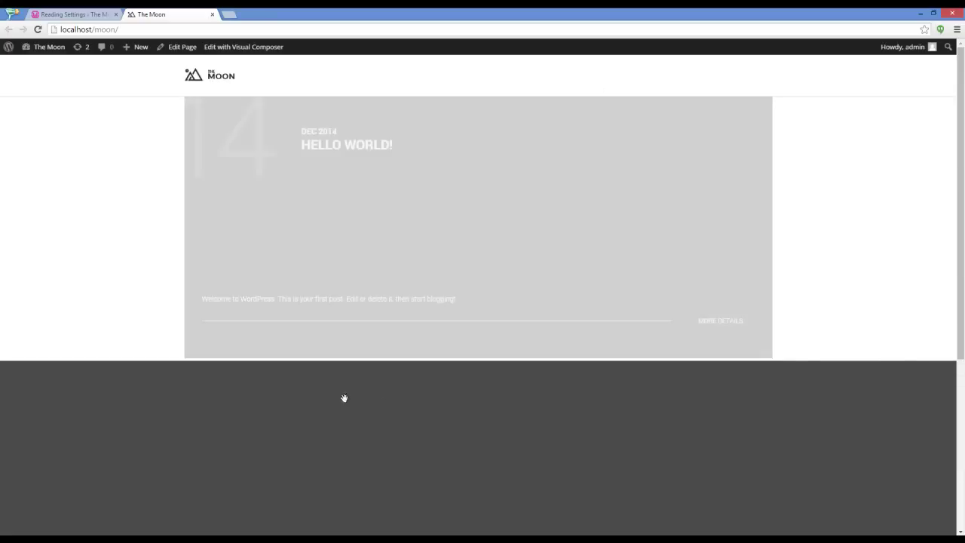
key("ctrl+Tab")
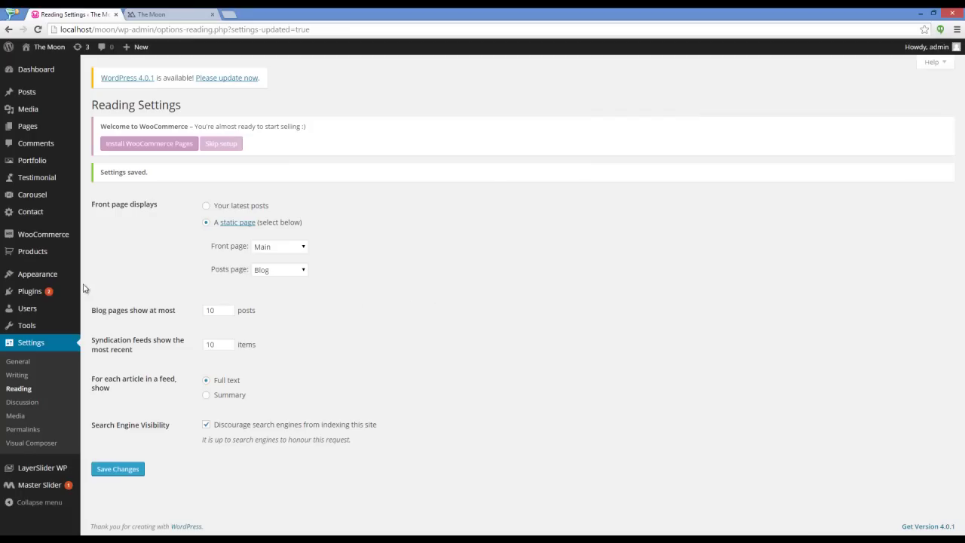
Step: Create a new navigation menu named "Main"
mouse_move(49, 279)
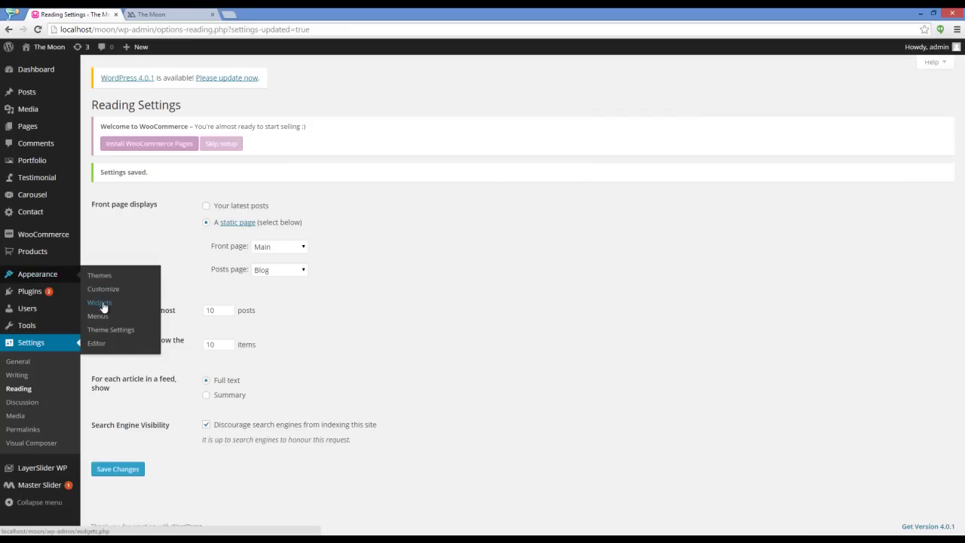
left_click(136, 316)
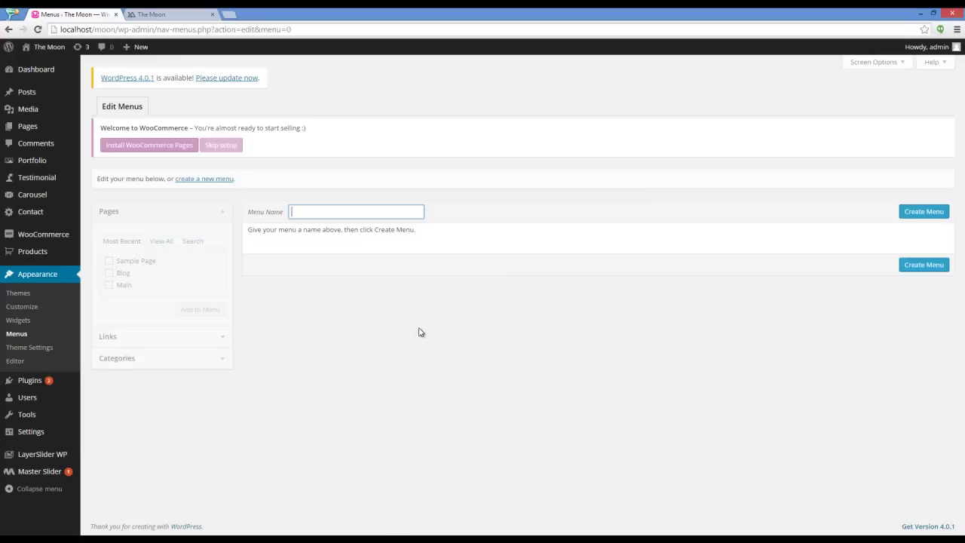
left_click(353, 212)
left_click(337, 236)
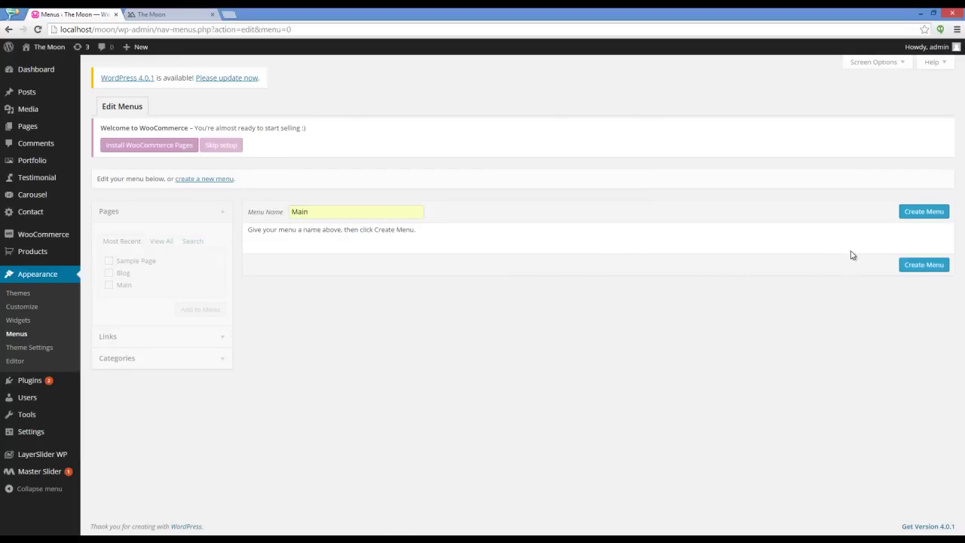
left_click(927, 211)
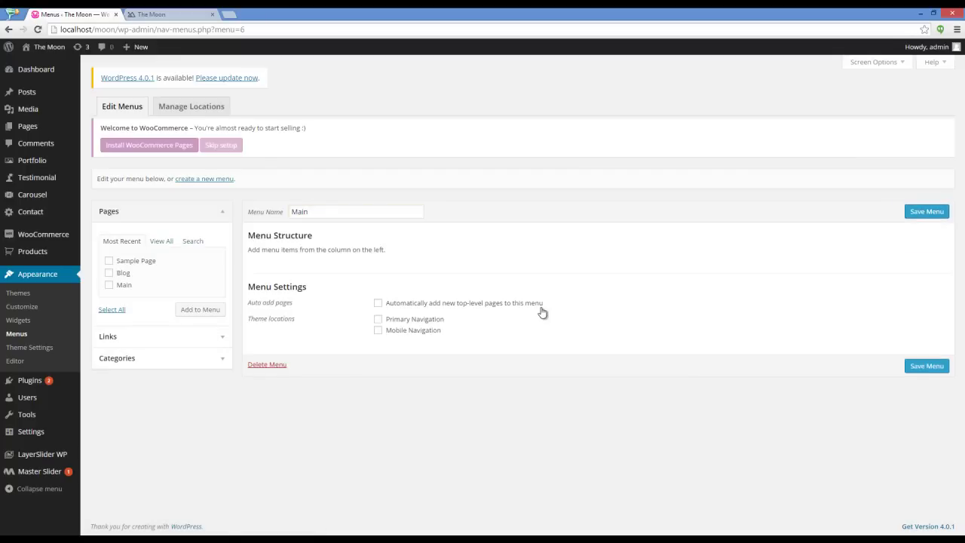
Step: Add the Blog page to the Main menu, assign it to Primary Navigation and Mobile Navigation, and save it
left_click(109, 273)
left_click(199, 310)
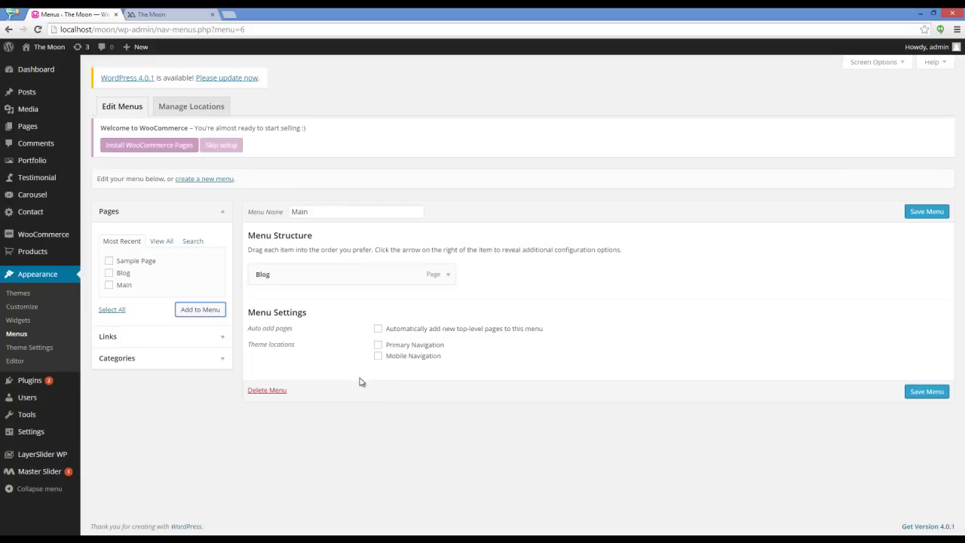
left_click(379, 346)
left_click(378, 356)
left_click(927, 391)
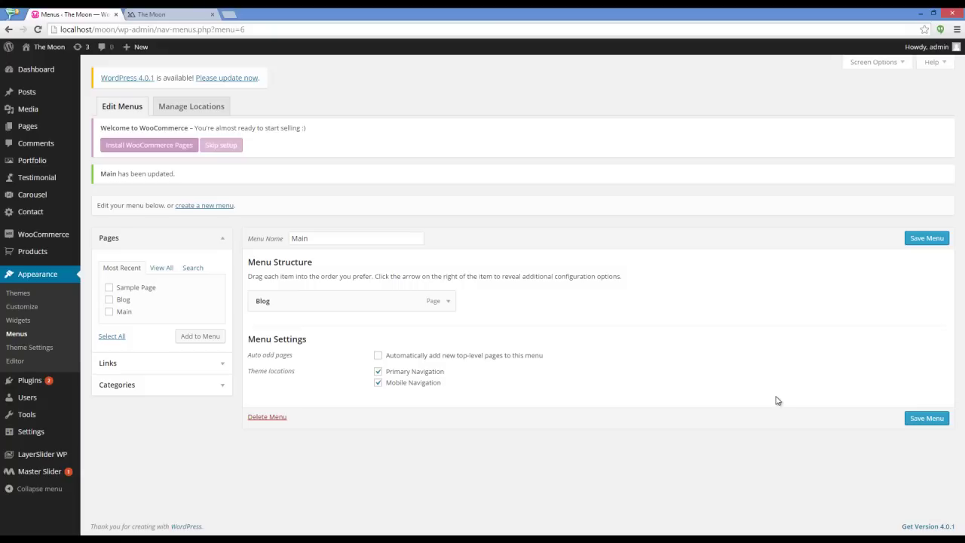
Step: Reload the site's front page to check the navigation menu, and return to the admin area
left_click(177, 15)
key("F5")
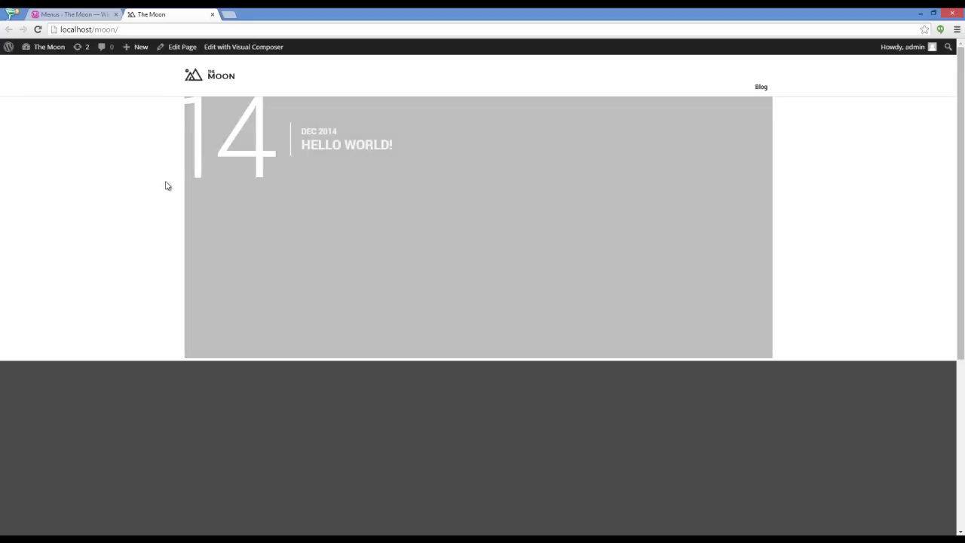
left_click(79, 13)
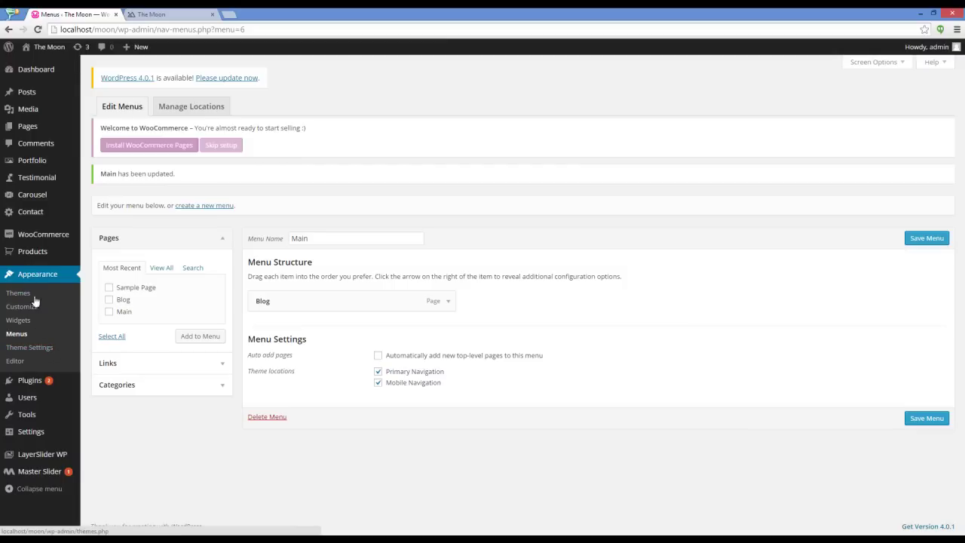
Step: Import the Mars demo's dummy data through the theme settings and save them
left_click(34, 348)
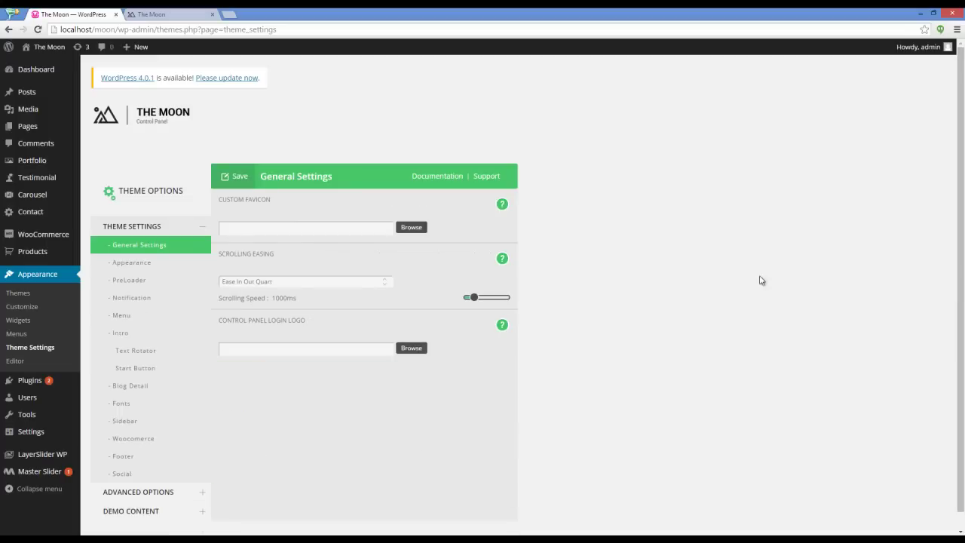
scroll(376, 482, "down", 1)
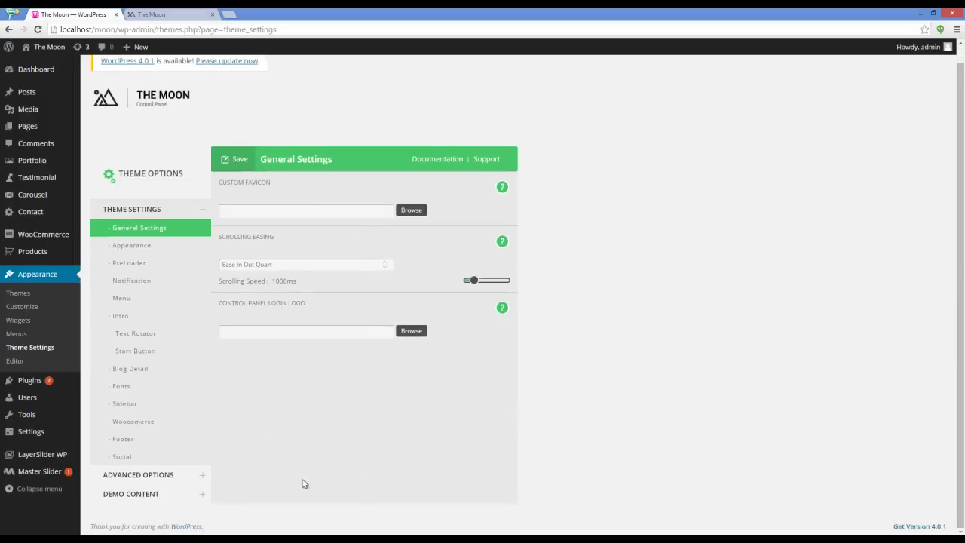
left_click(164, 499)
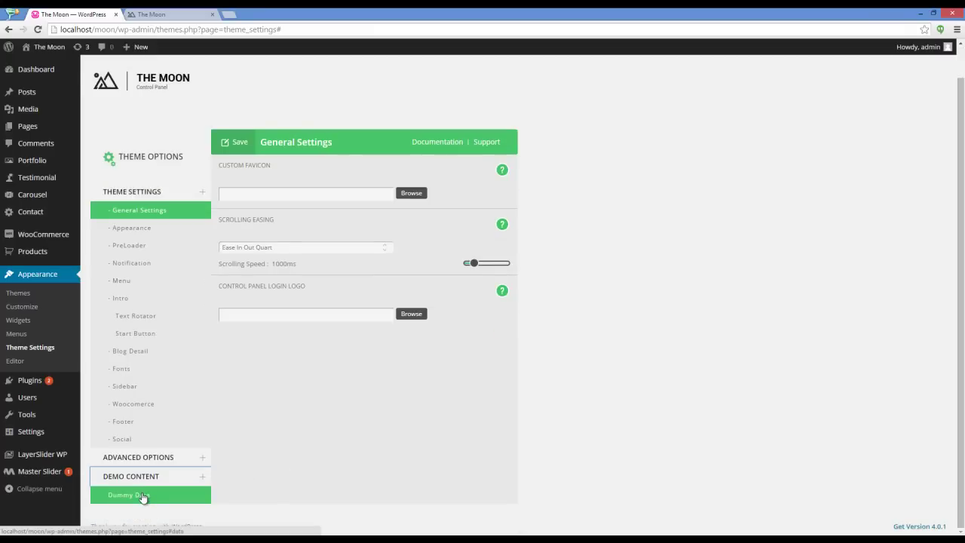
left_click(142, 496)
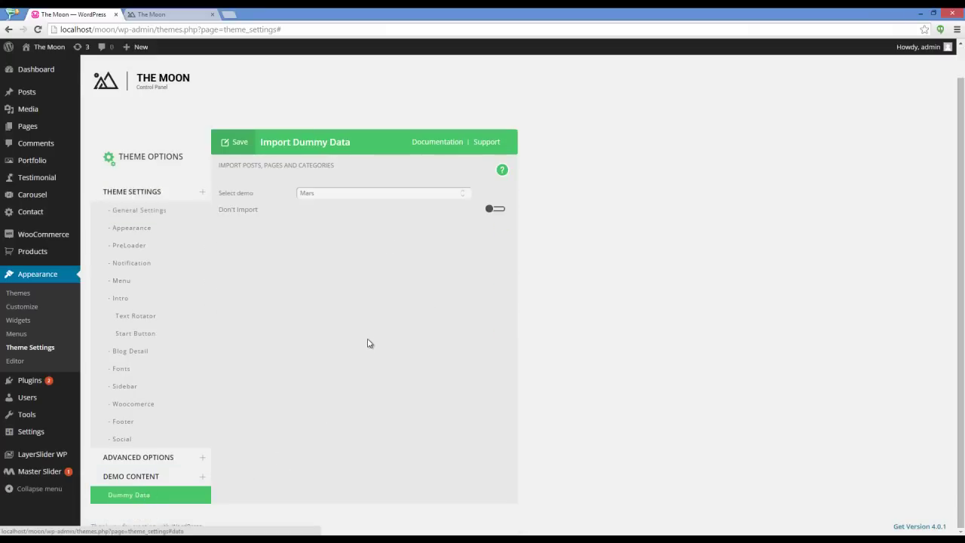
left_click(421, 196)
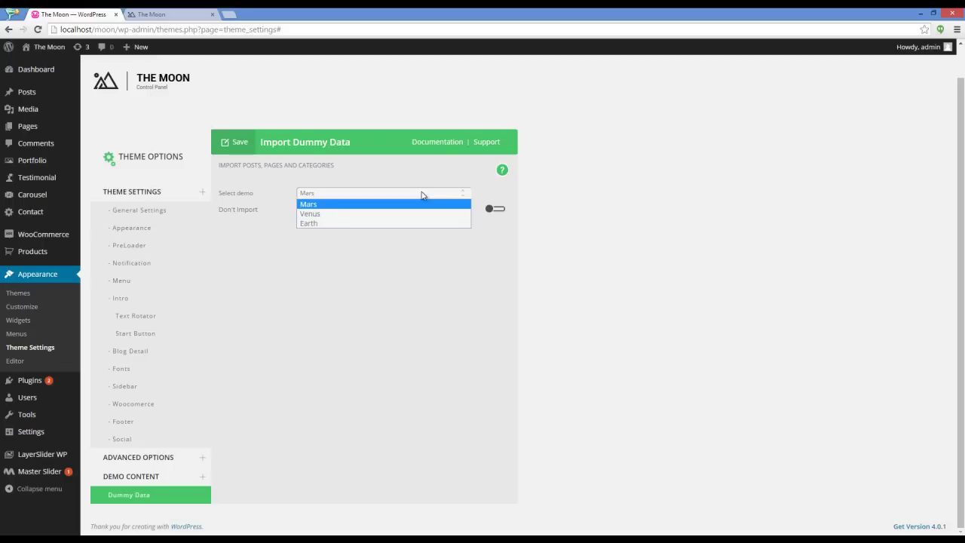
left_click(496, 279)
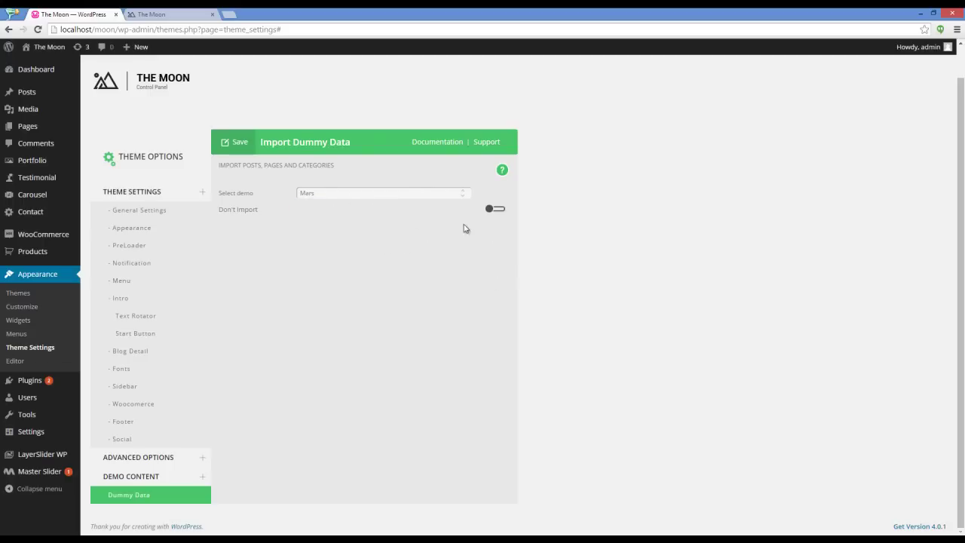
left_click(501, 209)
left_click(240, 147)
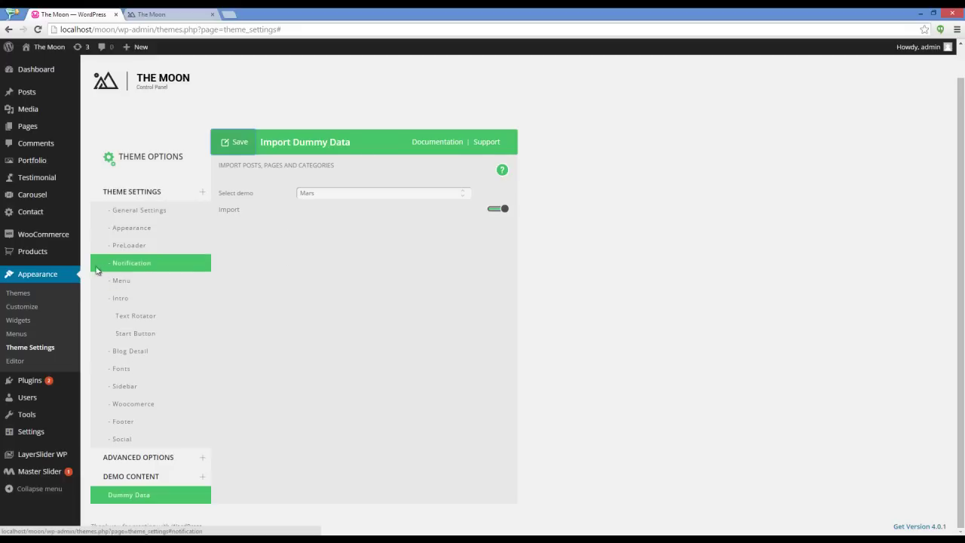
Step: Look through the list of all pages to check the imported demo pages
left_click(38, 126)
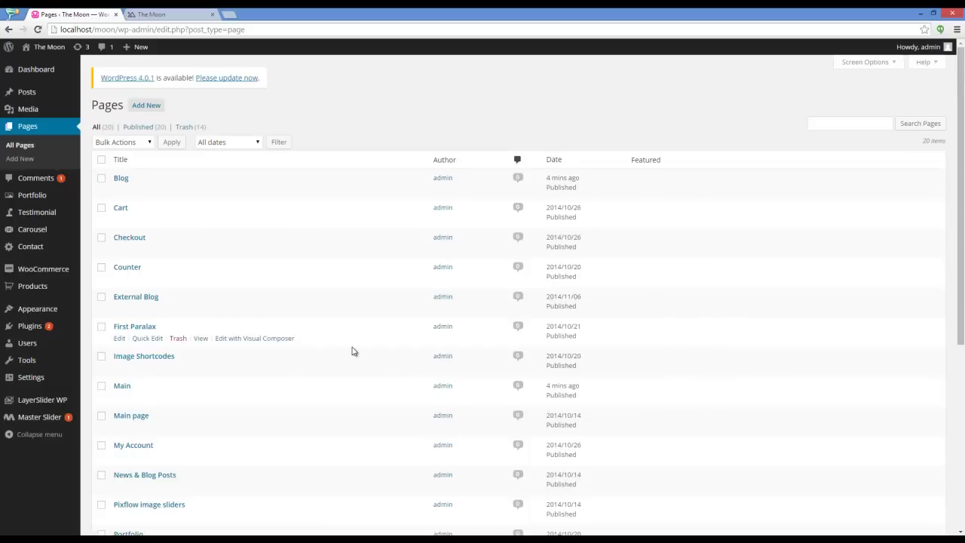
scroll(354, 349, "down", 3)
scroll(359, 349, "down", 2)
scroll(361, 351, "up", 4)
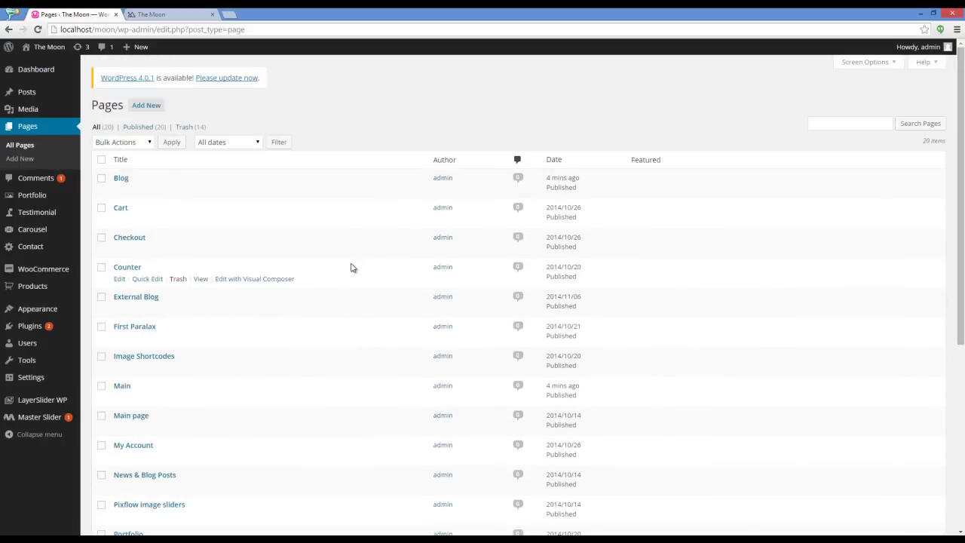
Step: Reload the site's front page and look through it to check whether the imported demo pages appear
left_click(187, 13)
left_click(37, 28)
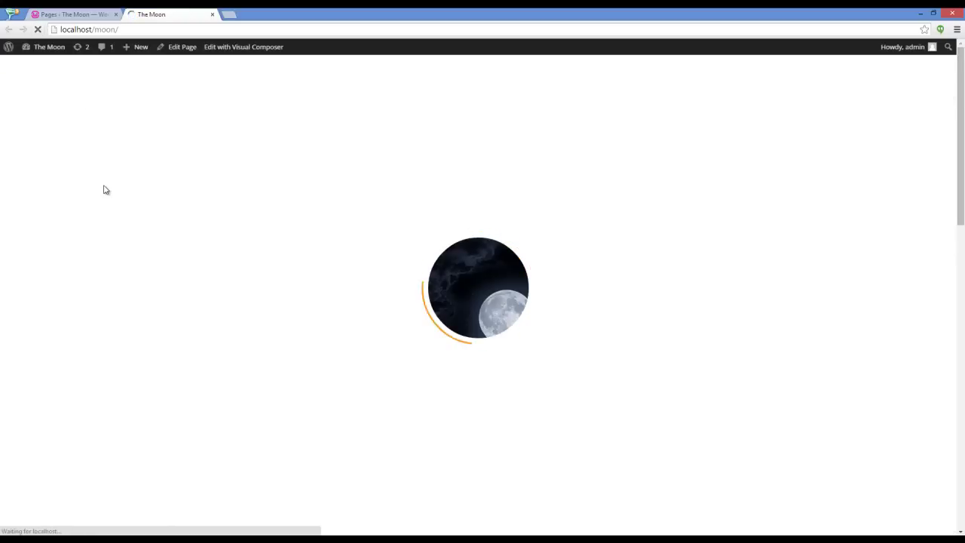
scroll(106, 190, "down", 6)
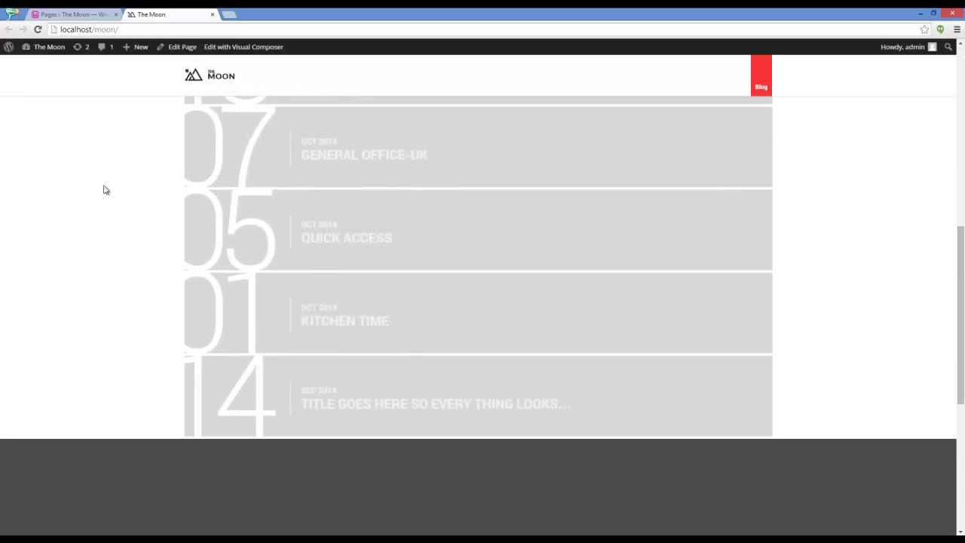
scroll(106, 190, "up", 6)
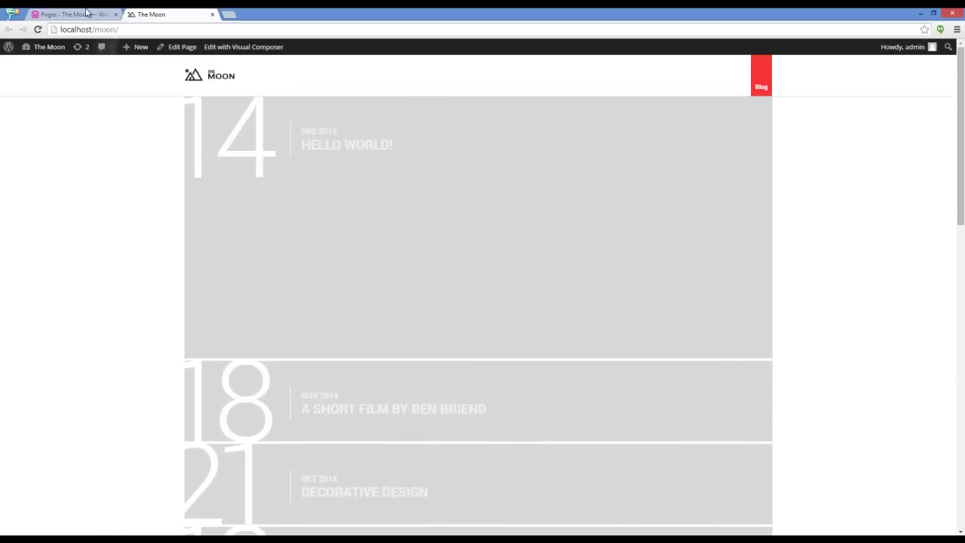
Step: Add all the most recent pages except Sample Page, Blog and Main to the Main menu in the admin area, and save it
left_click(88, 13)
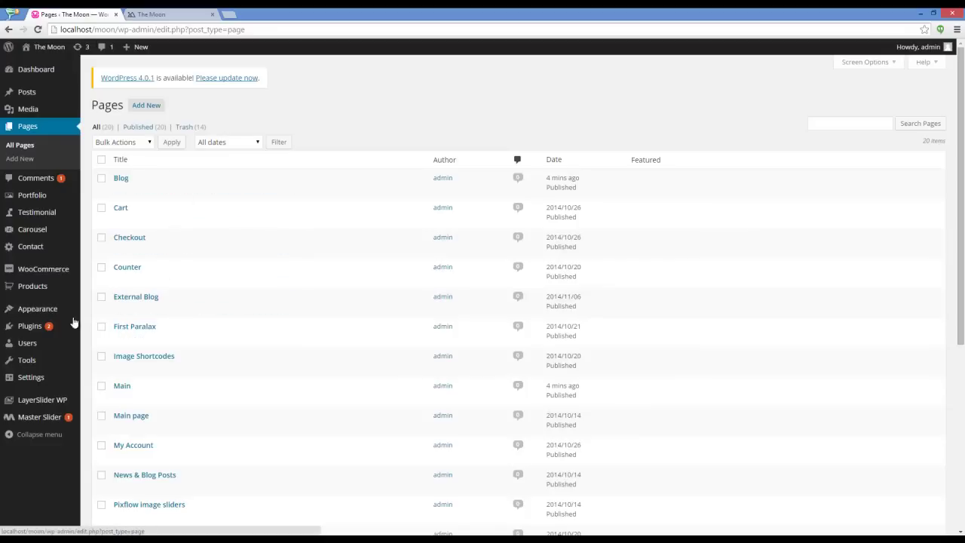
mouse_move(69, 311)
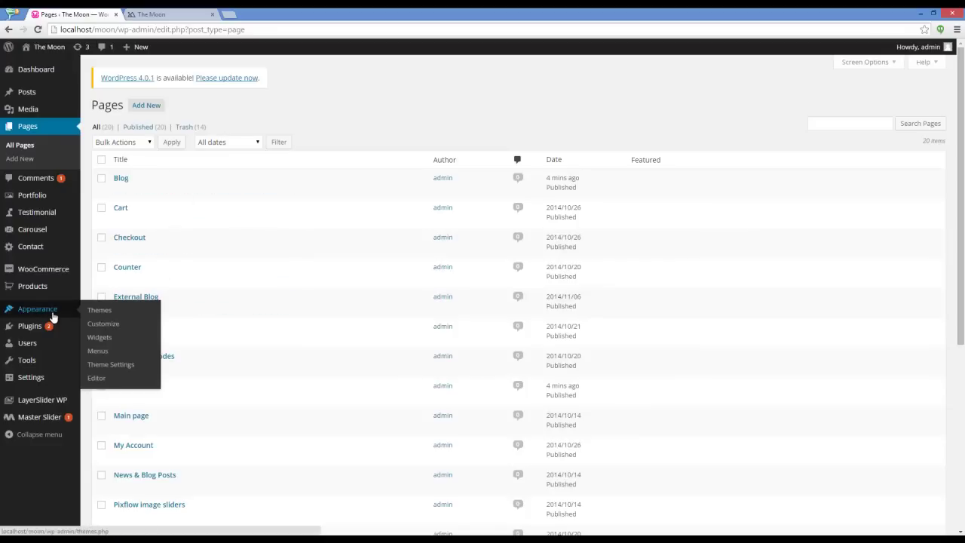
left_click(98, 351)
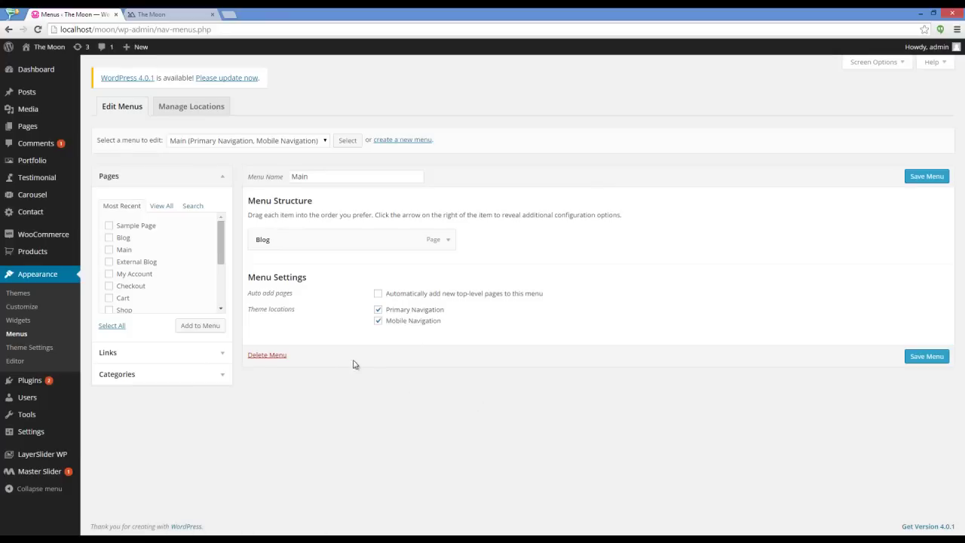
left_click(109, 250)
left_click(110, 238)
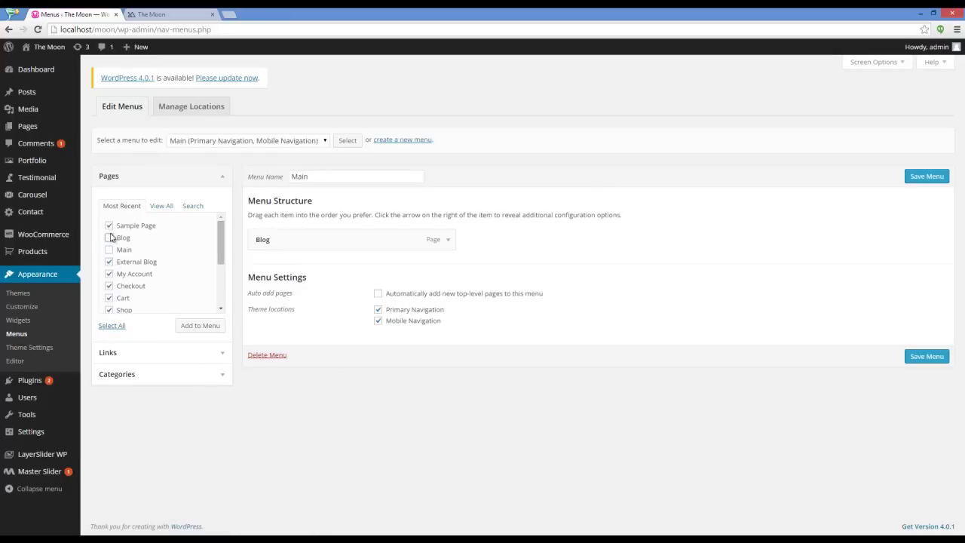
left_click(198, 328)
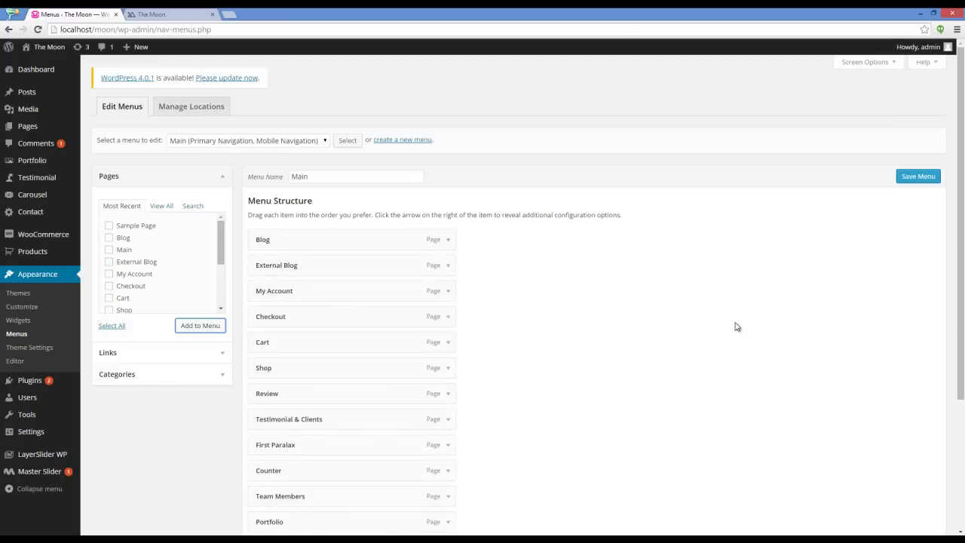
scroll(515, 355, "down", 3)
scroll(329, 265, "up", 3)
scroll(624, 323, "down", 2)
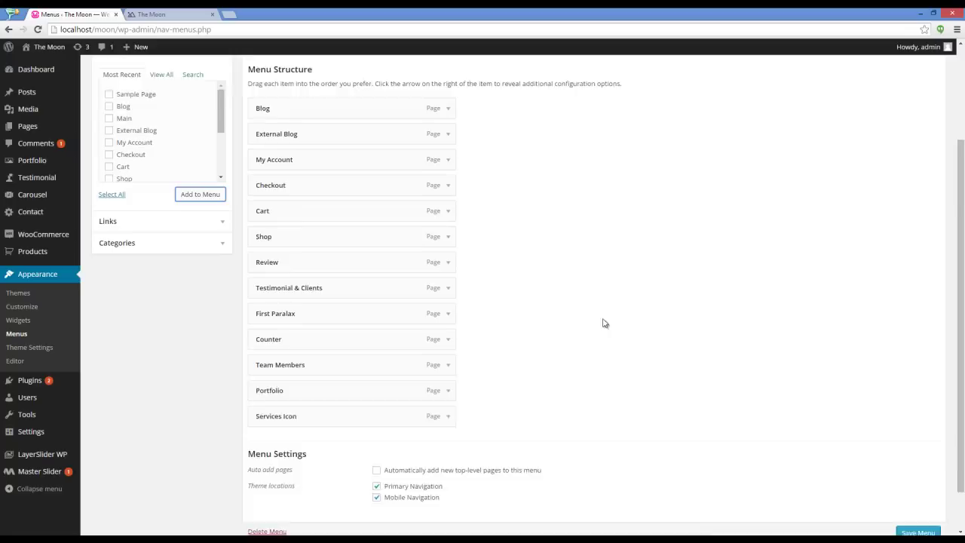
scroll(625, 322, "down", 1)
left_click(918, 483)
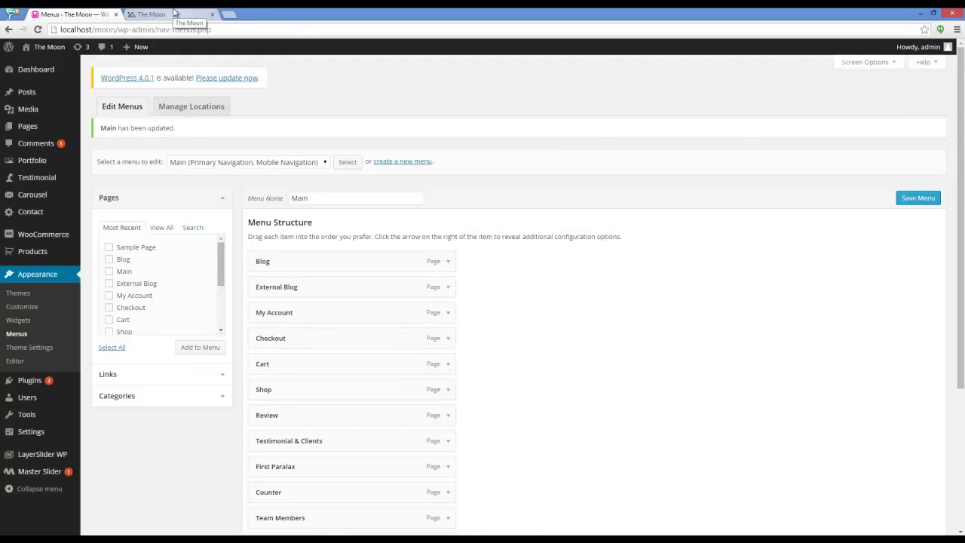
Step: Reload the site's front page, examine the navigation menu and every demo section down to the footer, and return to the page's start
left_click(173, 13)
left_click(39, 29)
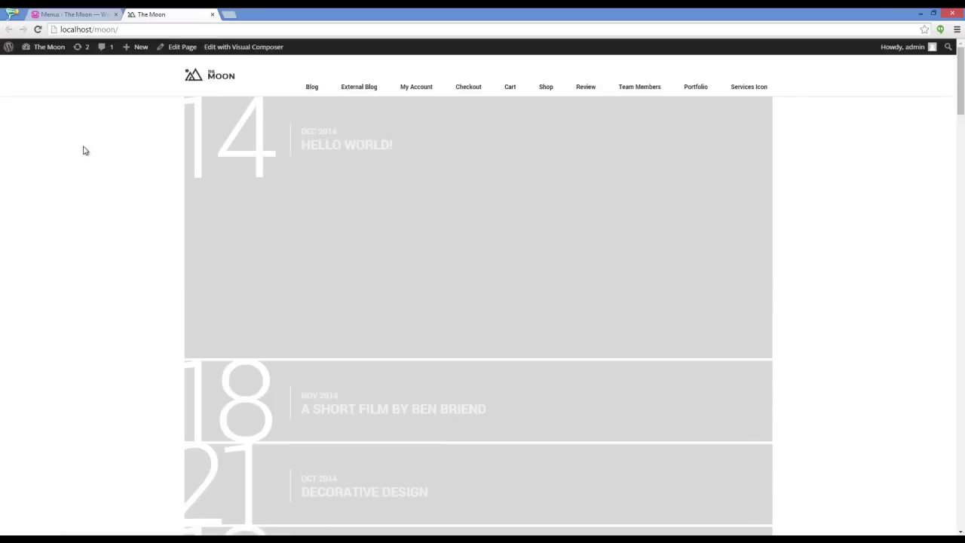
scroll(106, 155, "down", 8)
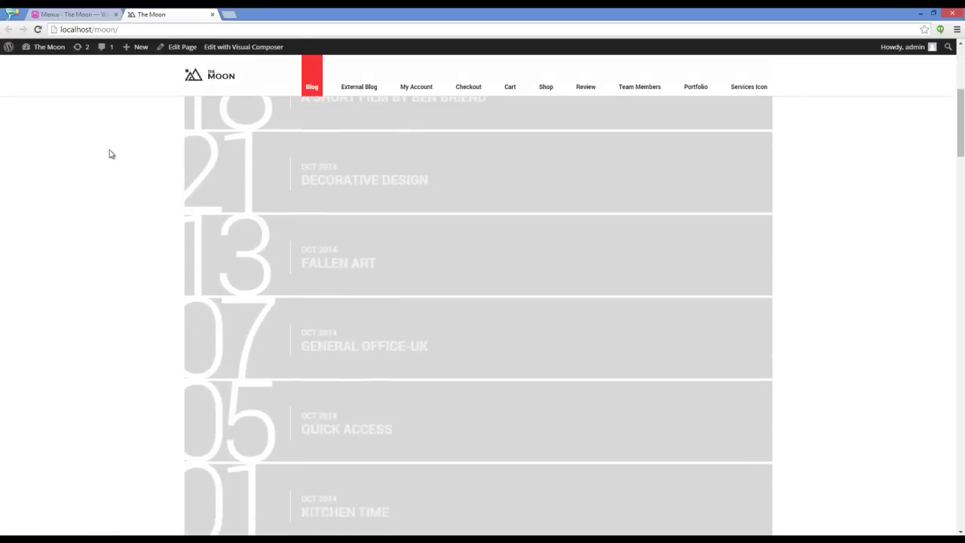
scroll(110, 153, "down", 5)
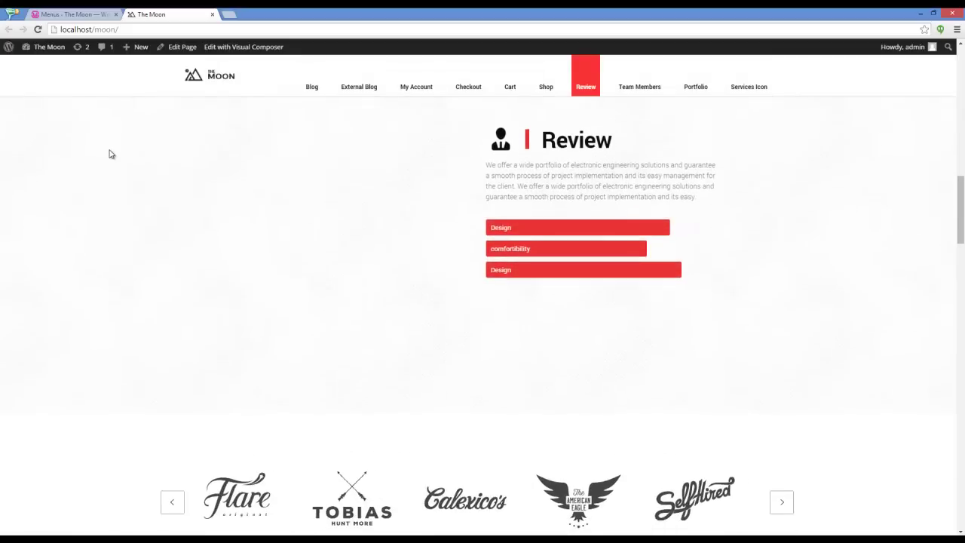
scroll(109, 153, "down", 4)
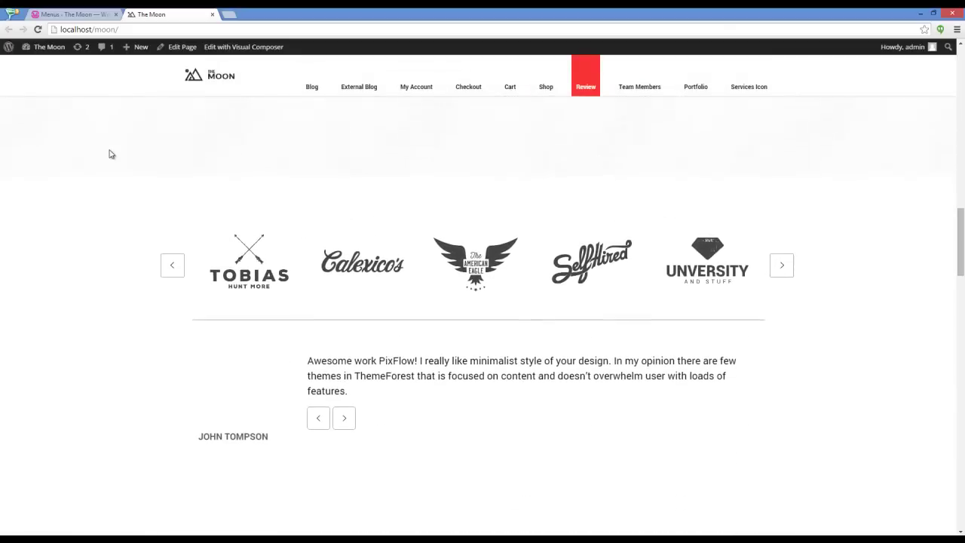
scroll(109, 154, "down", 4)
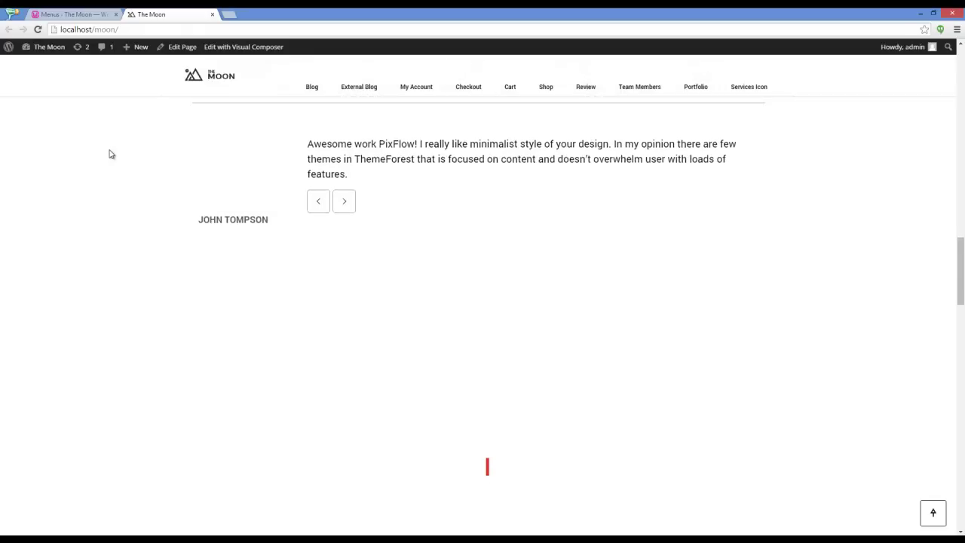
scroll(109, 154, "down", 5)
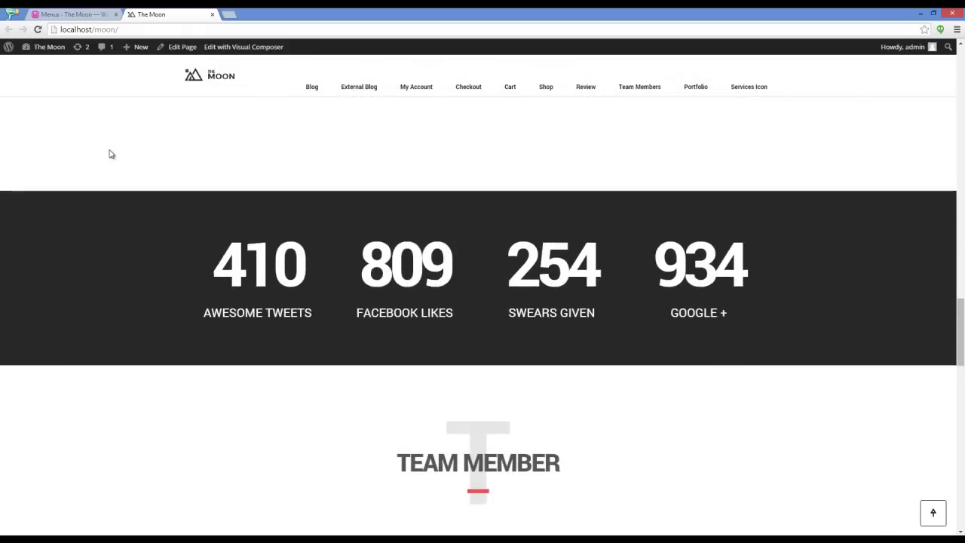
scroll(109, 154, "down", 5)
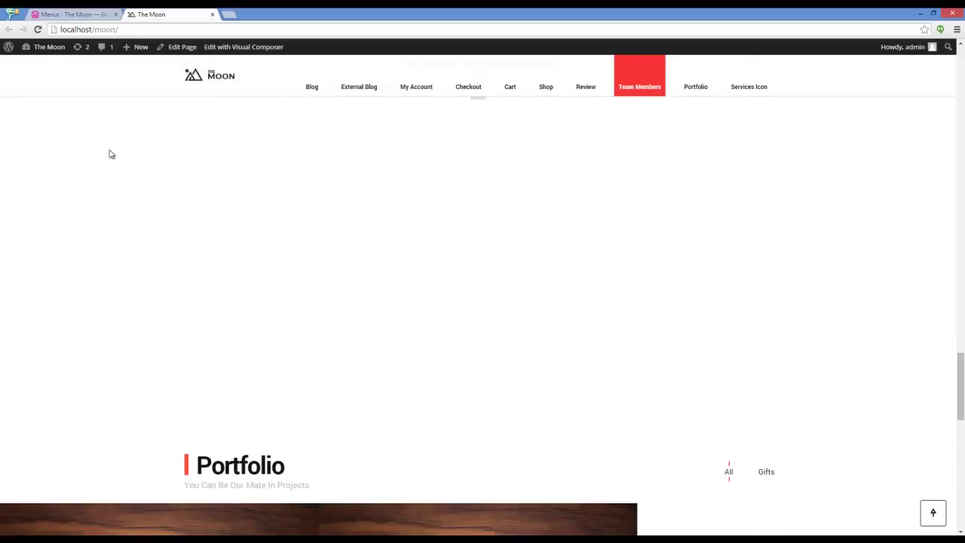
scroll(109, 154, "down", 5)
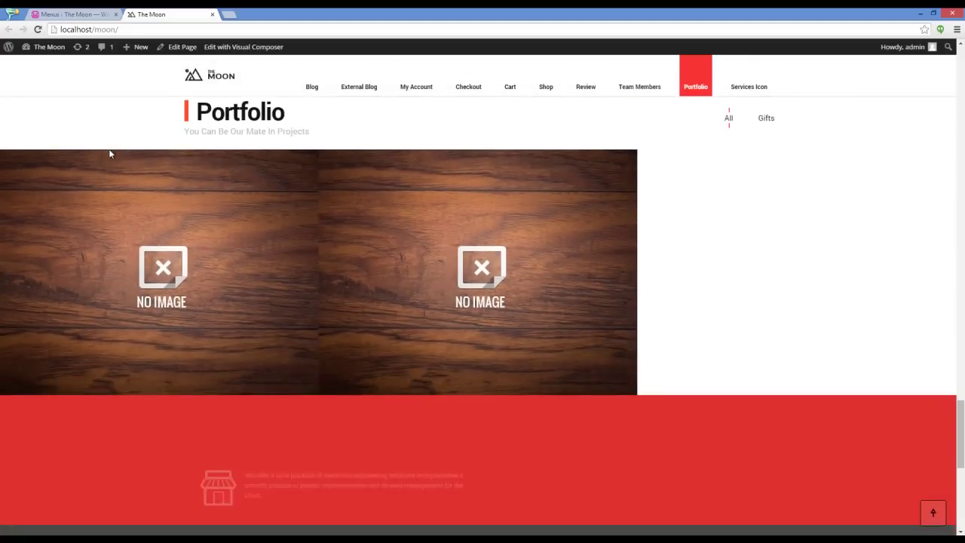
scroll(109, 154, "down", 5)
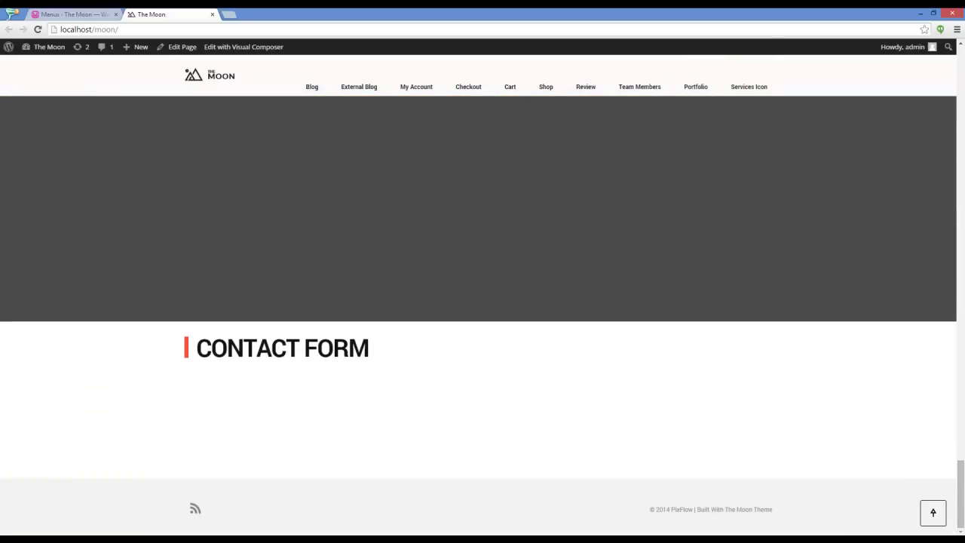
left_click(932, 513)
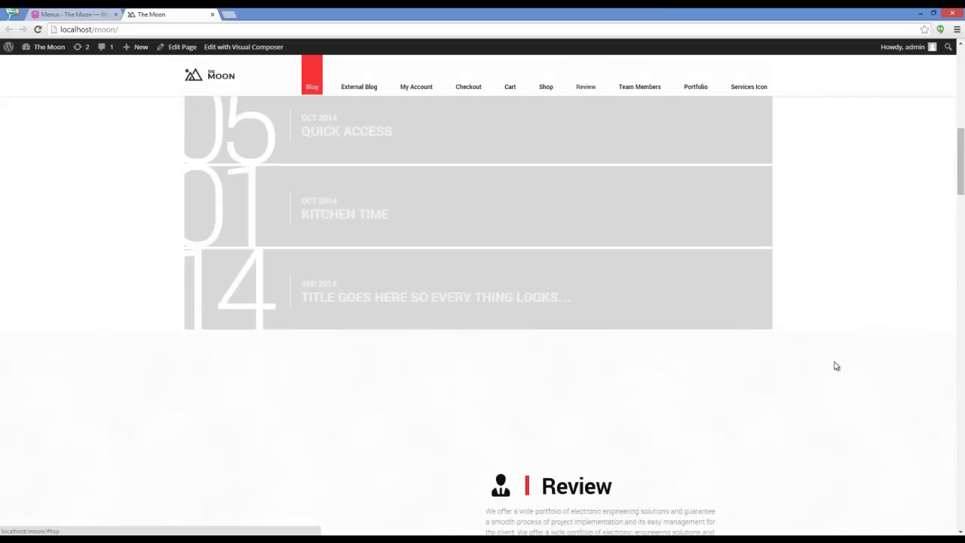